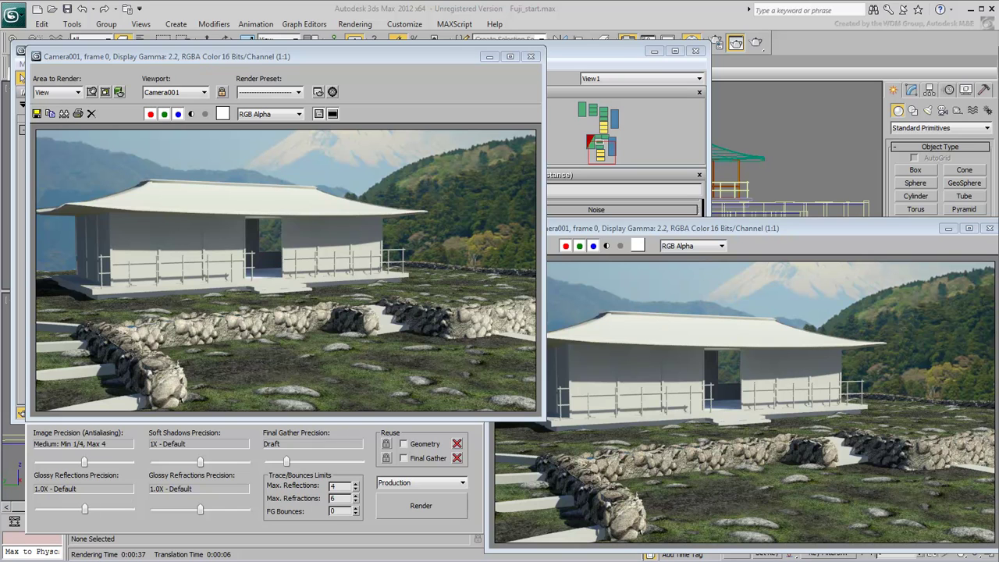
{"action": "key", "text": "alt+Tab"}
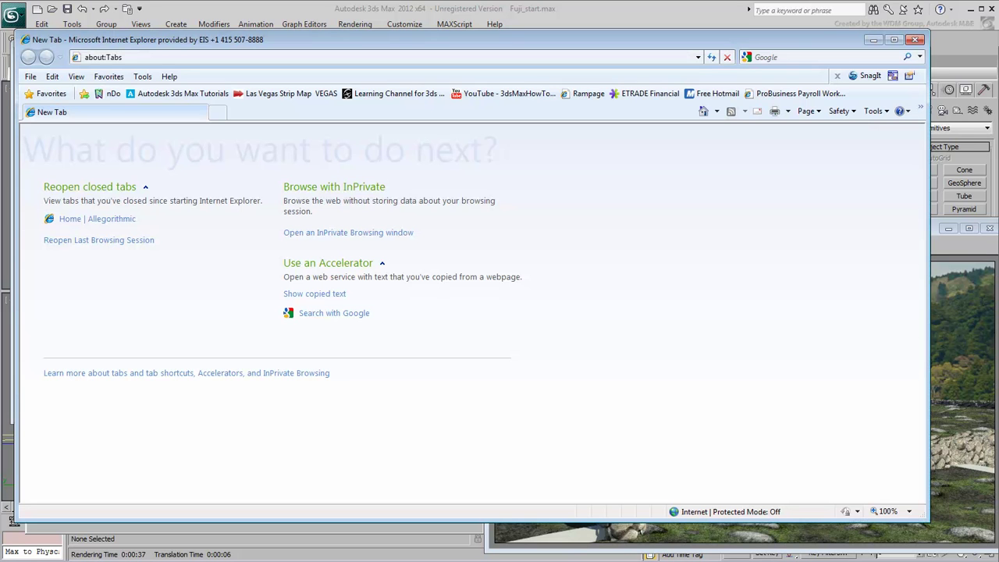
{"action": "left_click", "coordinate": [152, 58]}
{"action": "type", "text": "w"}
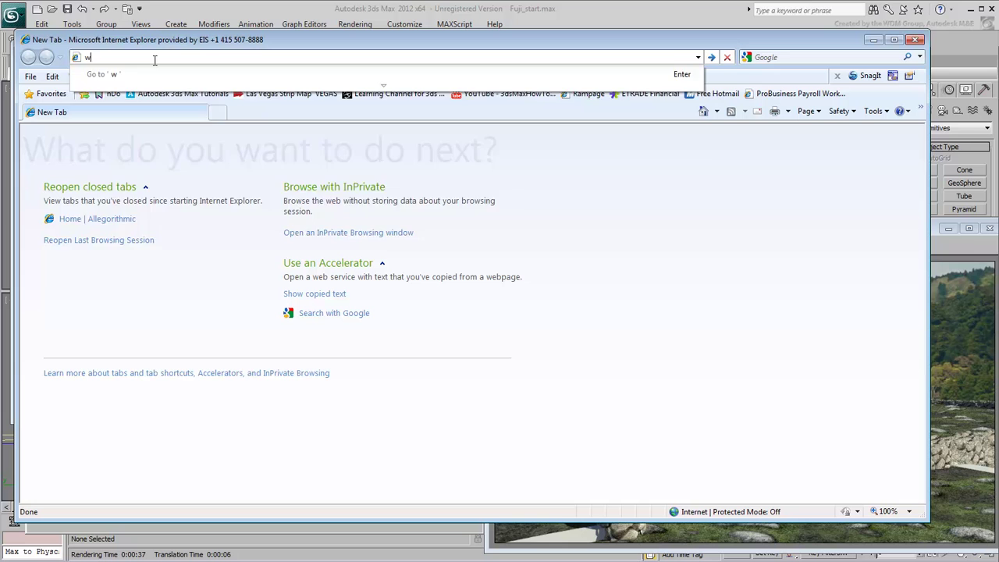
{"action": "type", "text": "ww.allegor"}
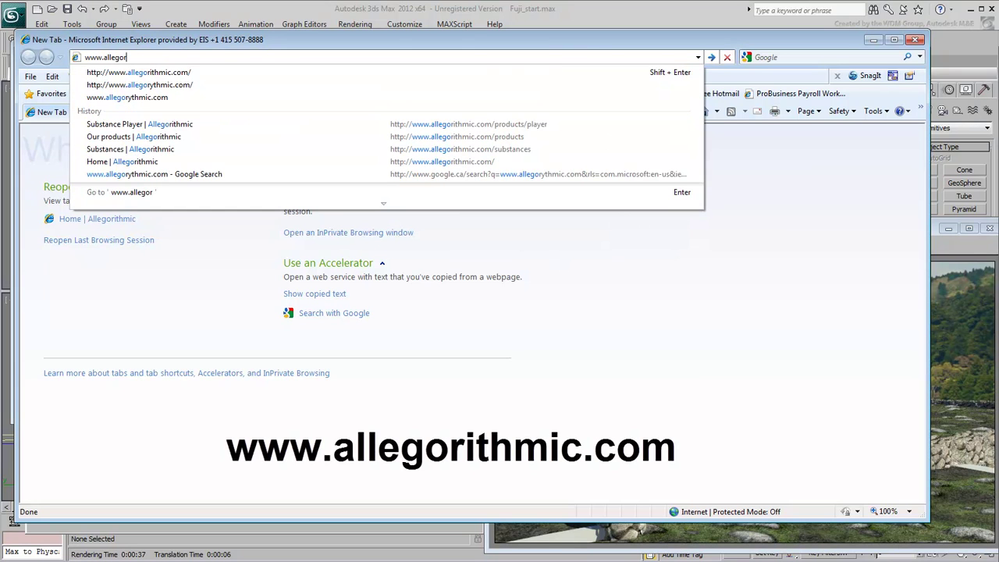
{"action": "type", "text": "ithmic."}
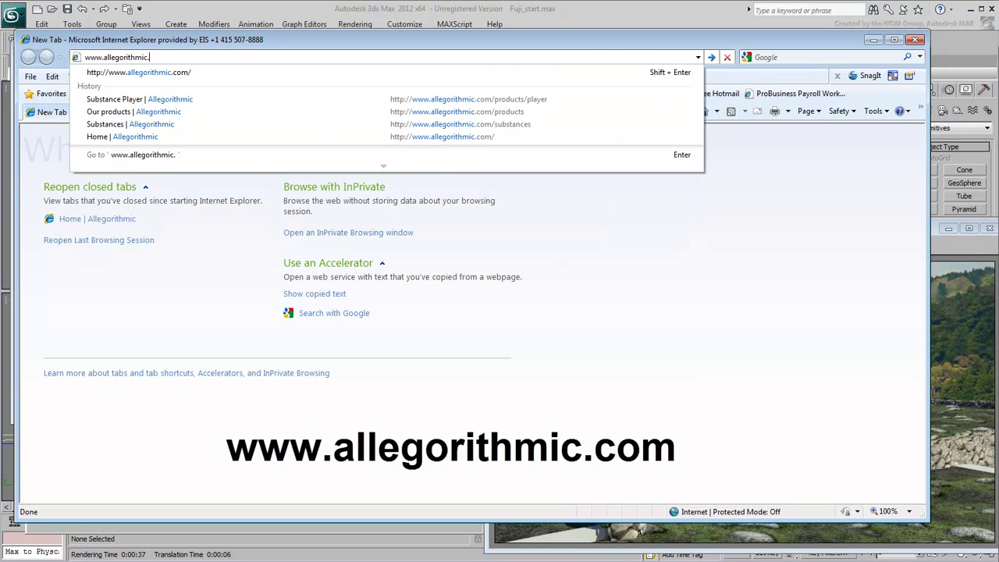
{"action": "type", "text": "com"}
{"action": "key", "text": "Return"}
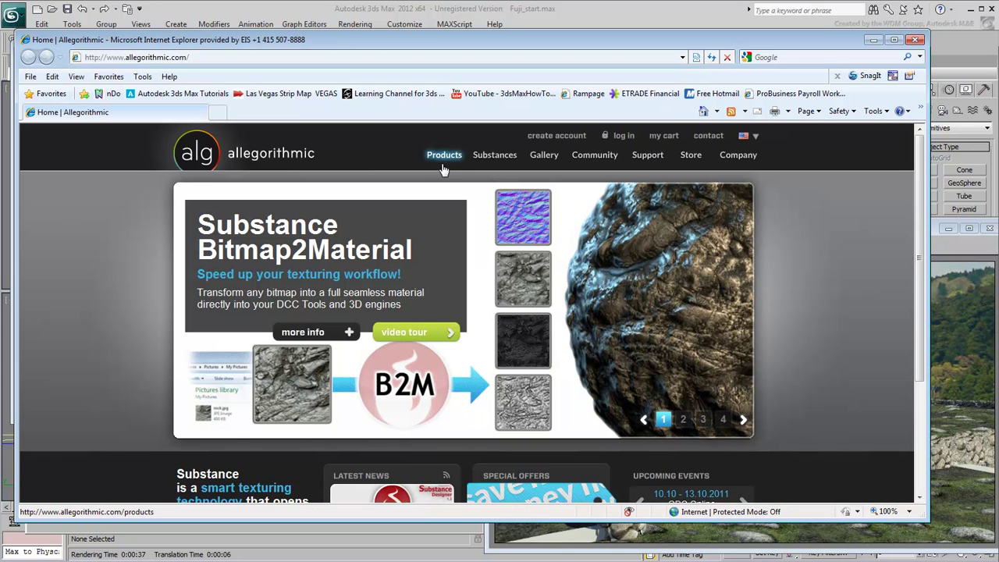
- Open the Substance Player product page on the Allegorithmic site and look over its overview and download option
{"action": "left_click", "coordinate": [444, 156]}
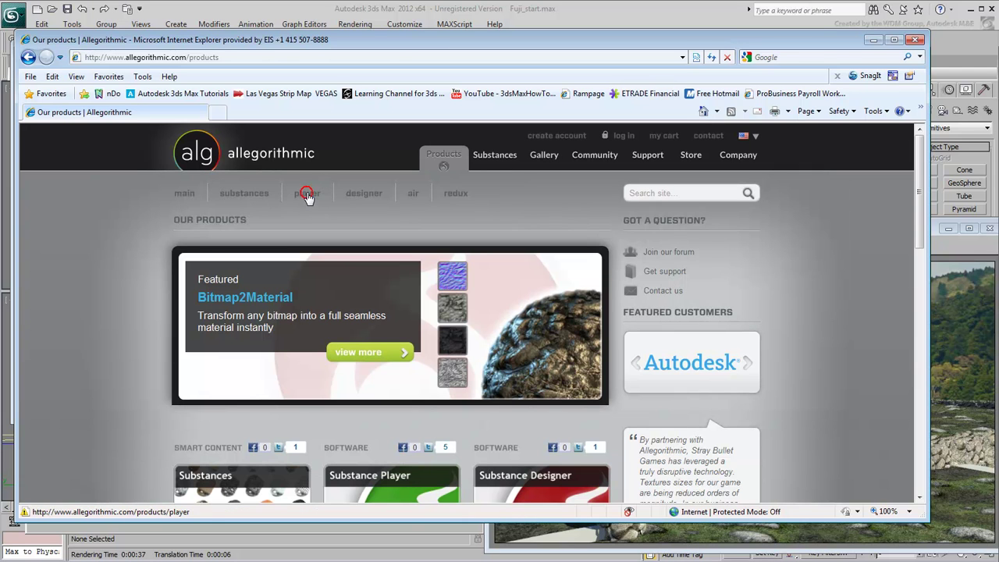
{"action": "left_click", "coordinate": [307, 195]}
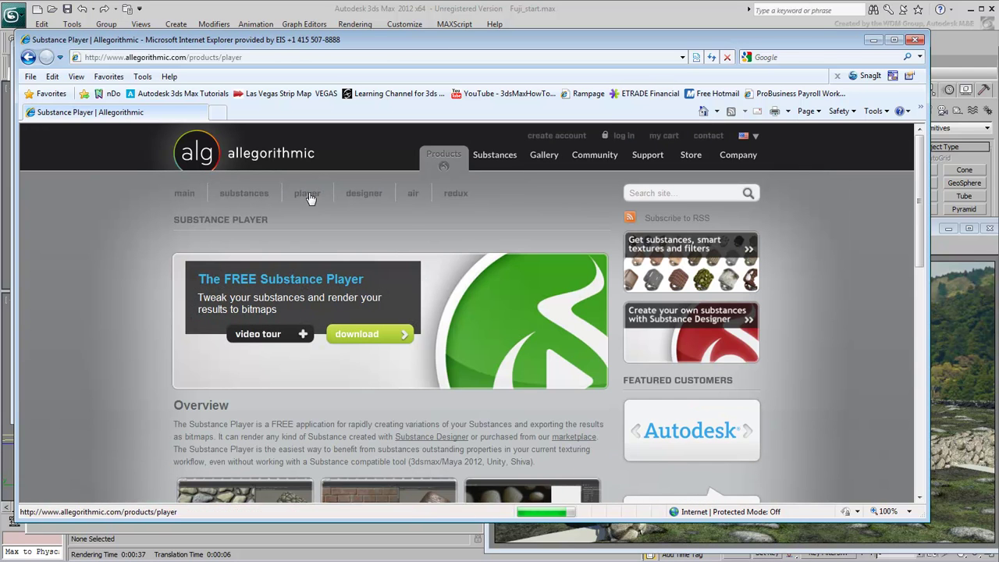
{"action": "scroll", "coordinate": [366, 380], "scroll_direction": "down", "scroll_amount": 2}
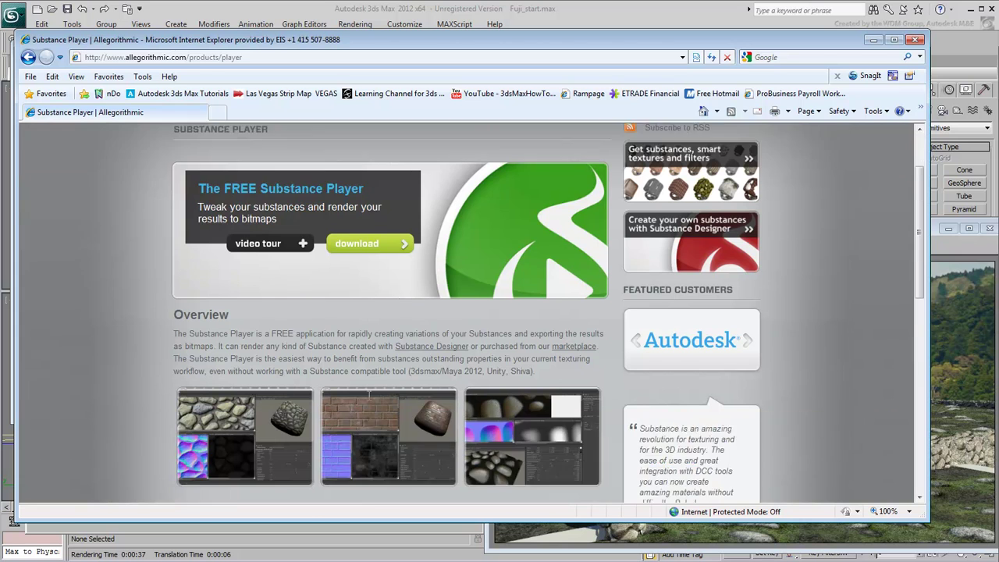
{"action": "scroll", "coordinate": [370, 402], "scroll_direction": "up", "scroll_amount": 1}
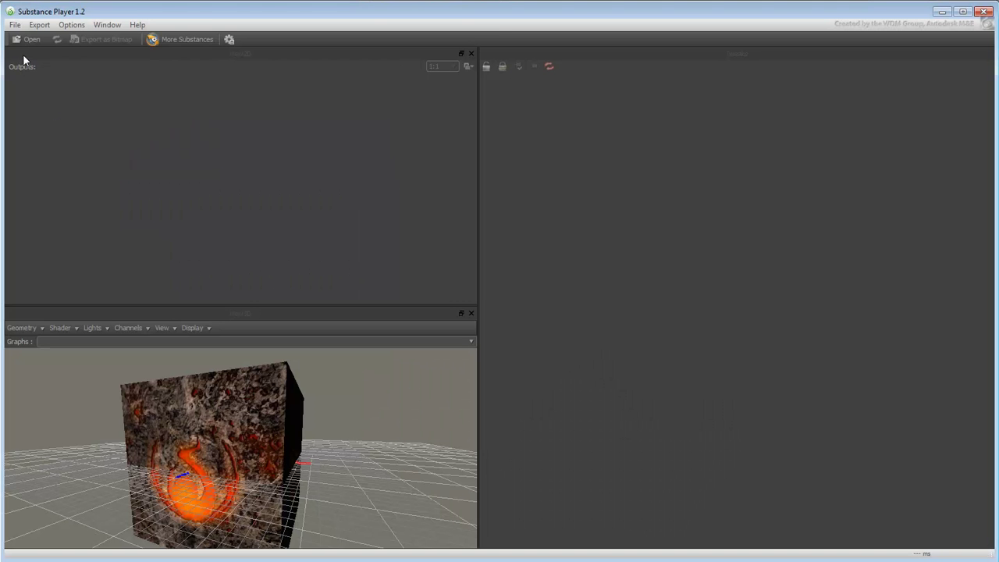
- In Substance Player, open Stones_01.sbsar from the Substance textures folder of 3ds Max 2012
{"action": "left_click", "coordinate": [27, 39]}
{"action": "scroll", "coordinate": [245, 287], "scroll_direction": "down", "scroll_amount": 10}
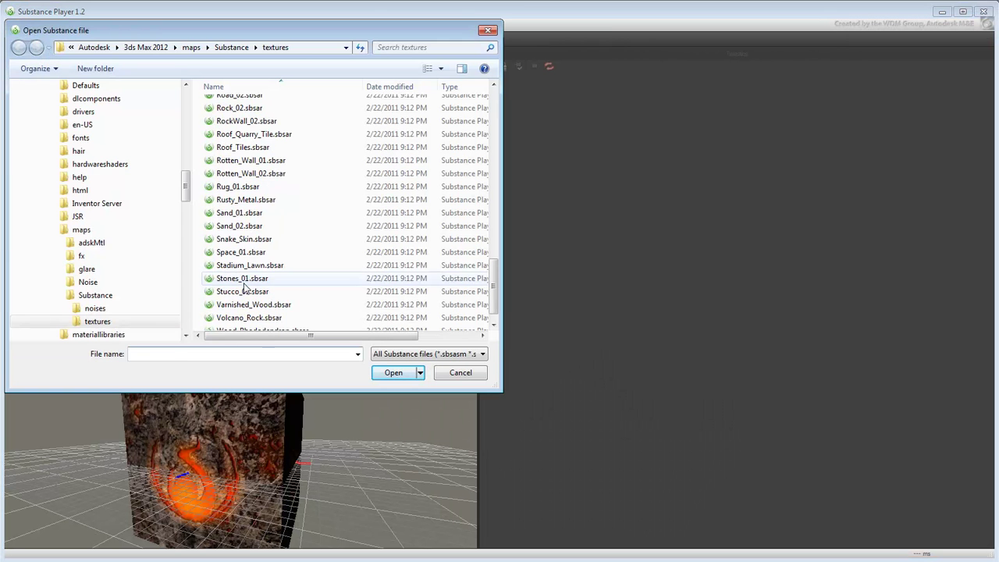
{"action": "left_click", "coordinate": [244, 281]}
{"action": "left_click", "coordinate": [386, 374]}
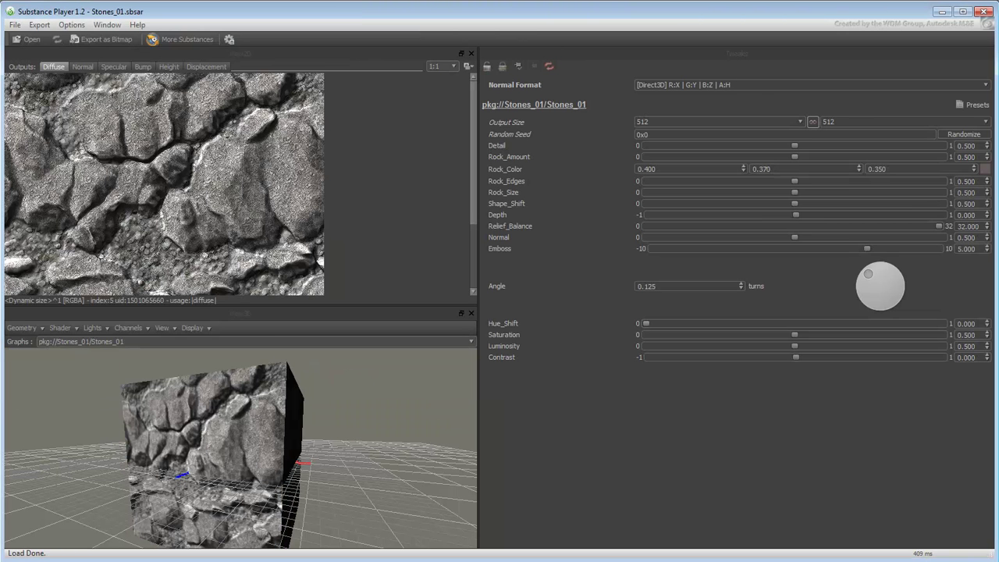
- Inspect the stone texture on the cube in an enlarged 3D view, and enlarge the 2D view to show the whole texture
{"action": "left_click_drag", "start_coordinate": [284, 306], "coordinate": [289, 195]}
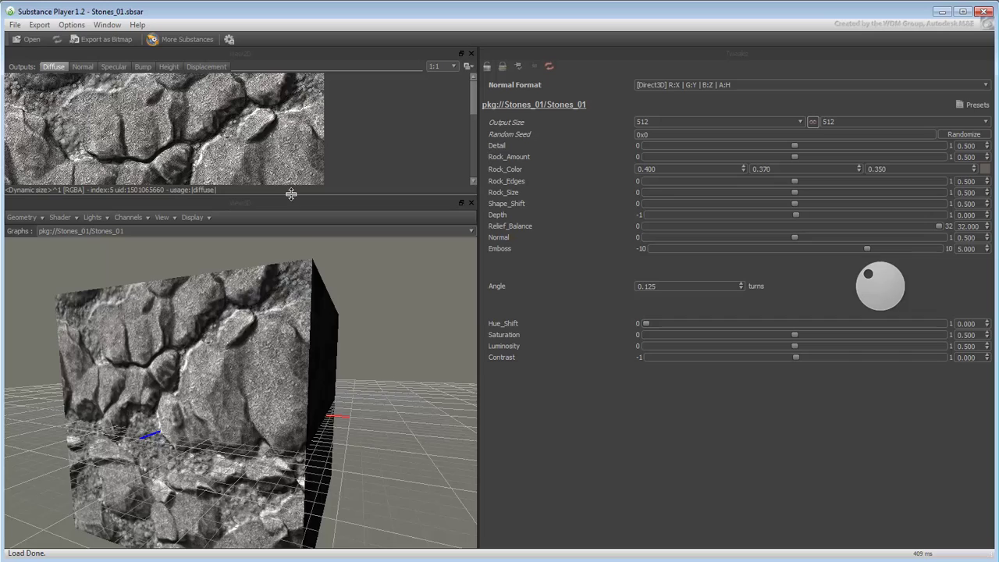
{"action": "scroll", "coordinate": [257, 382], "scroll_direction": "down", "scroll_amount": 1}
{"action": "middle_click_drag", "start_coordinate": [257, 382], "coordinate": [263, 368]}
{"action": "left_click_drag", "start_coordinate": [263, 373], "coordinate": [262, 372]}
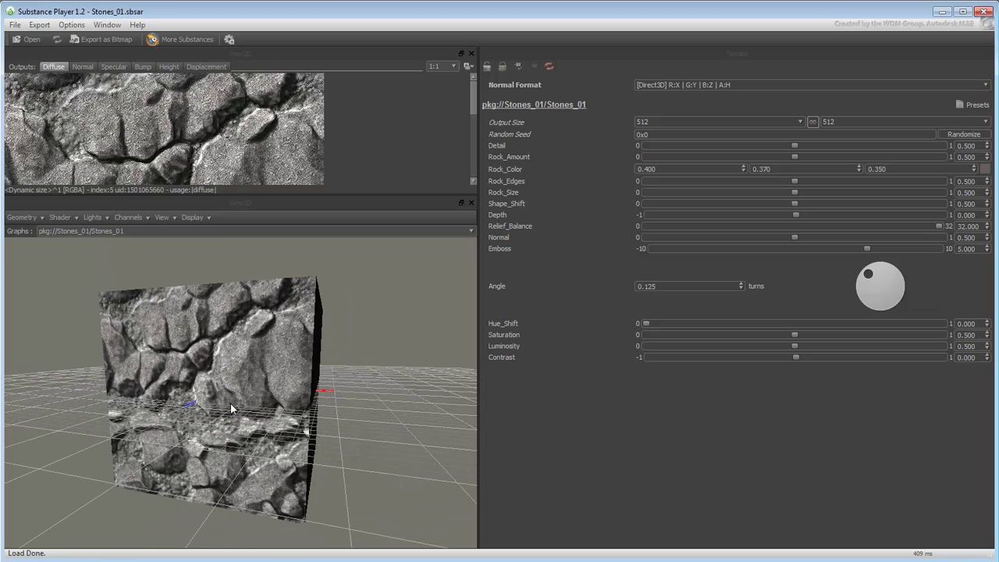
{"action": "left_click_drag", "start_coordinate": [263, 196], "coordinate": [263, 418]}
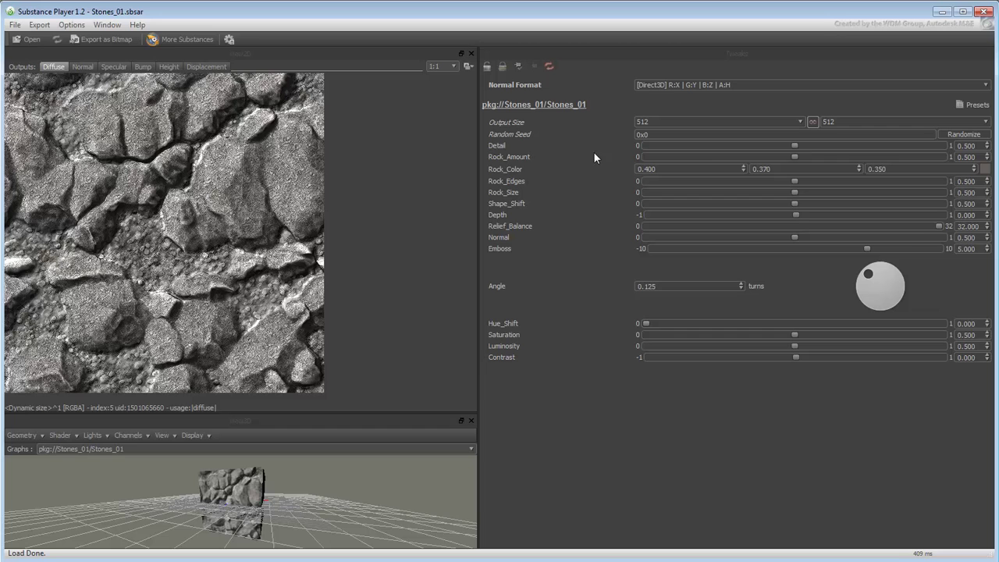
- Set the stones' Rock_Amount to 0.298, Rock_Size to 0.472 and Shape_Shift to 0.300
{"action": "left_click_drag", "start_coordinate": [795, 157], "coordinate": [734, 157]}
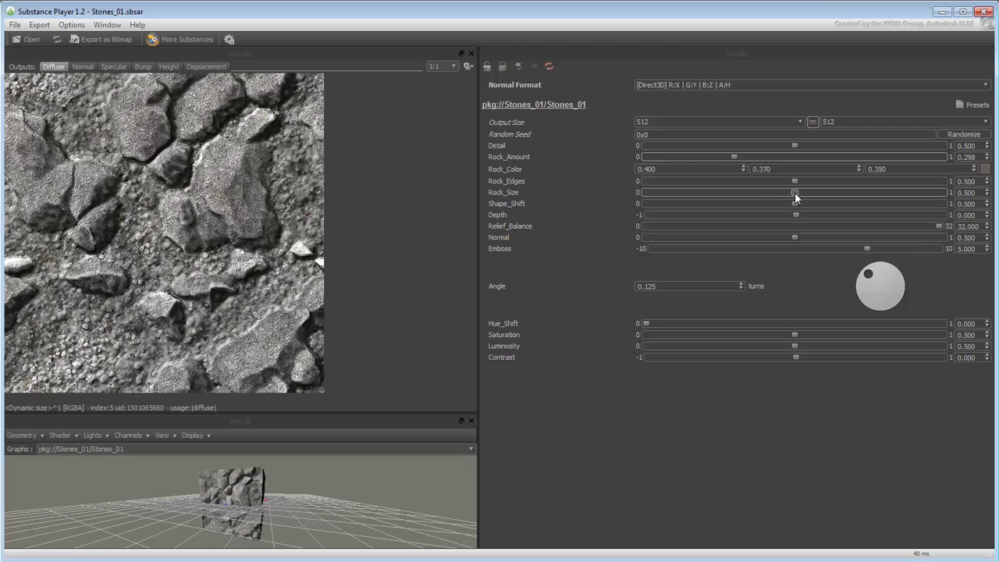
{"action": "left_click_drag", "start_coordinate": [794, 192], "coordinate": [738, 205]}
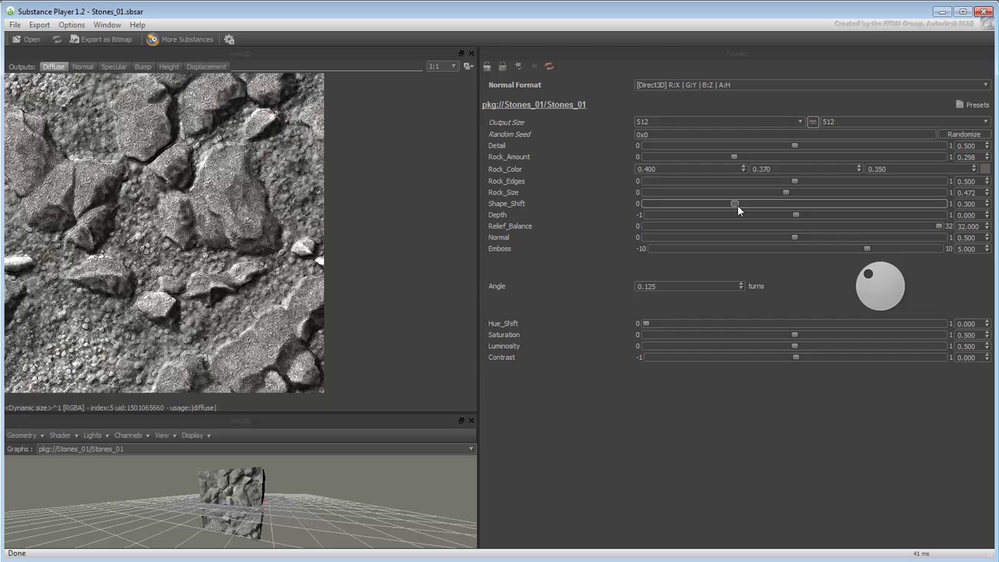
- Adjust the texture's colour with Saturation 0.644, Luminosity 0.440 and Contrast 0.074
{"action": "left_click_drag", "start_coordinate": [794, 334], "coordinate": [837, 334]}
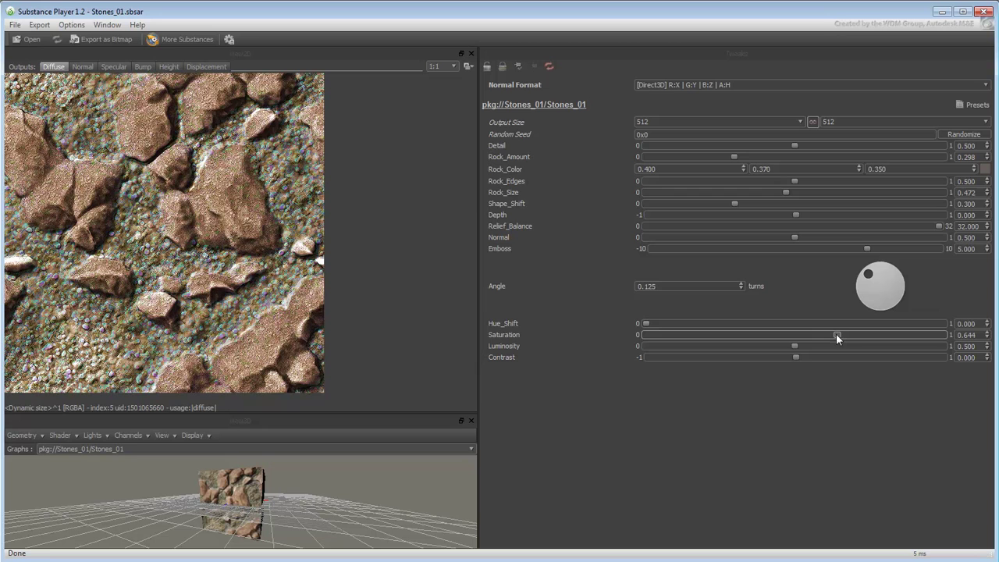
{"action": "left_click", "coordinate": [795, 345]}
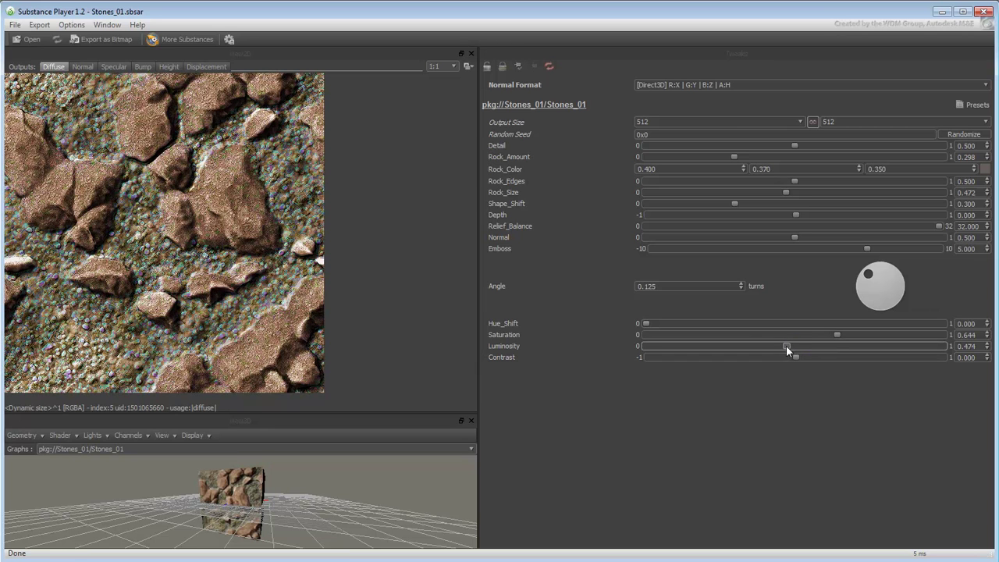
{"action": "left_click_drag", "start_coordinate": [786, 345], "coordinate": [775, 345]}
{"action": "left_click", "coordinate": [796, 359]}
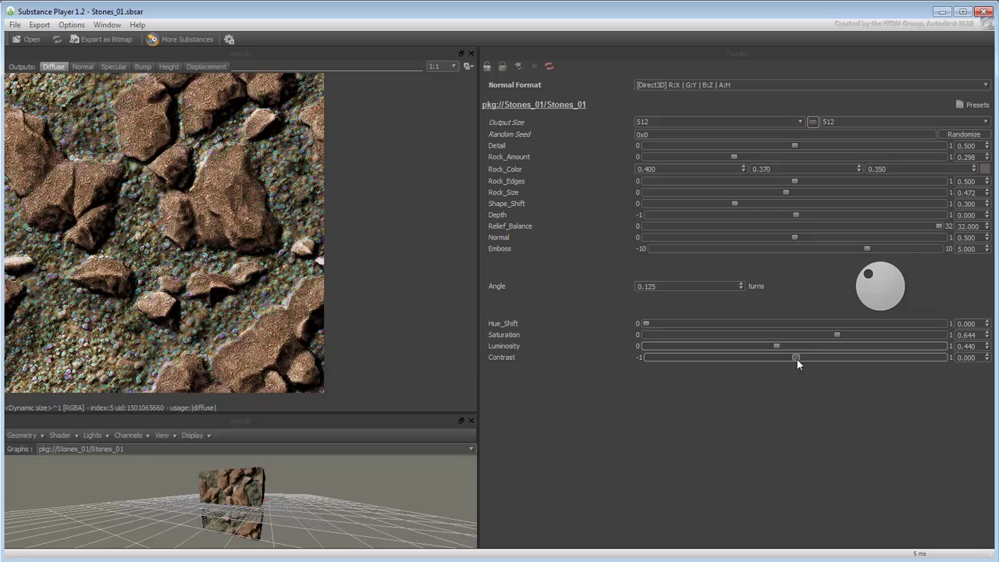
{"action": "left_click", "coordinate": [797, 359]}
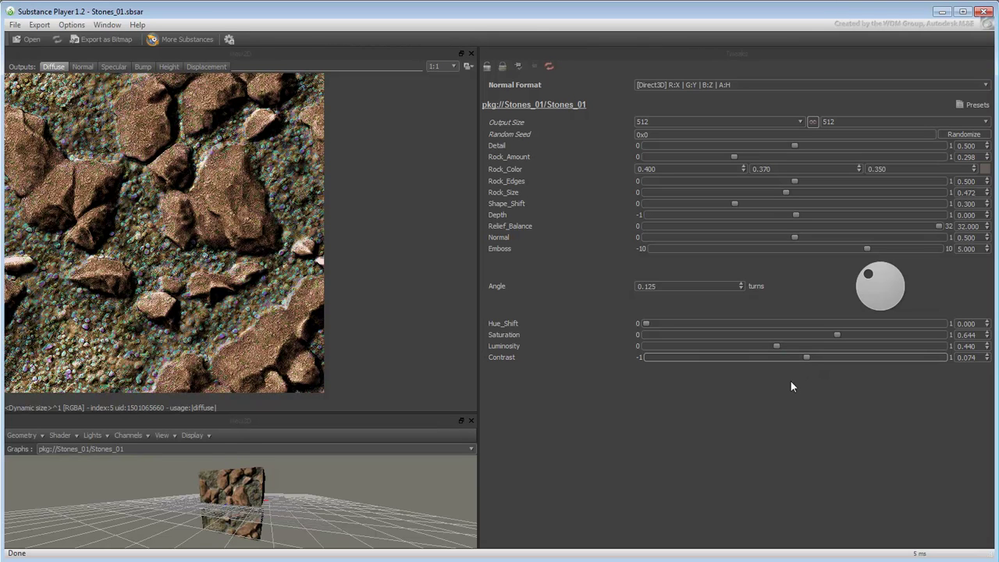
- Review the Normal, Specular, Bump, Height and Displacement outputs of the stone substance
{"action": "left_click", "coordinate": [84, 70]}
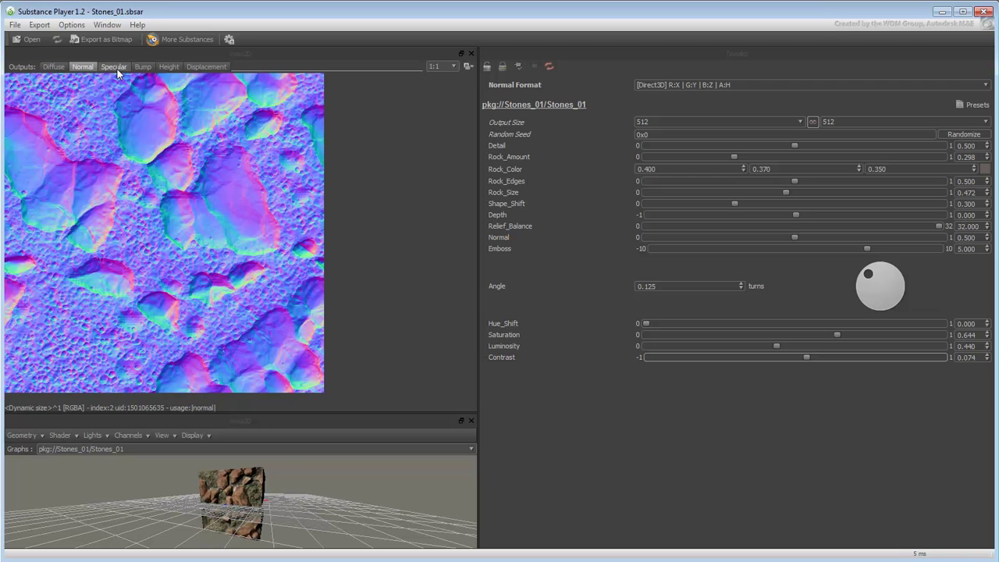
{"action": "left_click", "coordinate": [117, 68]}
{"action": "left_click", "coordinate": [144, 68]}
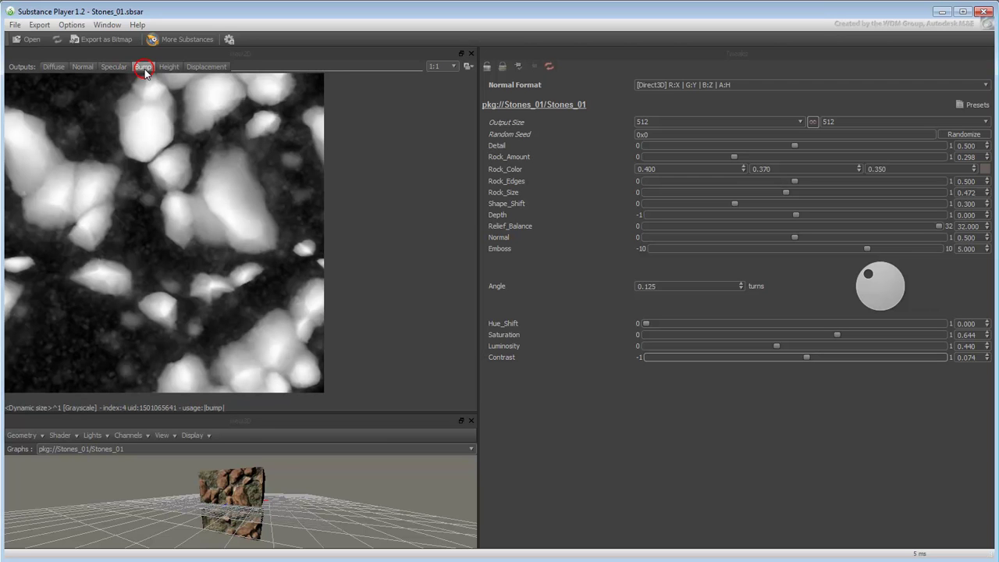
{"action": "left_click", "coordinate": [169, 67]}
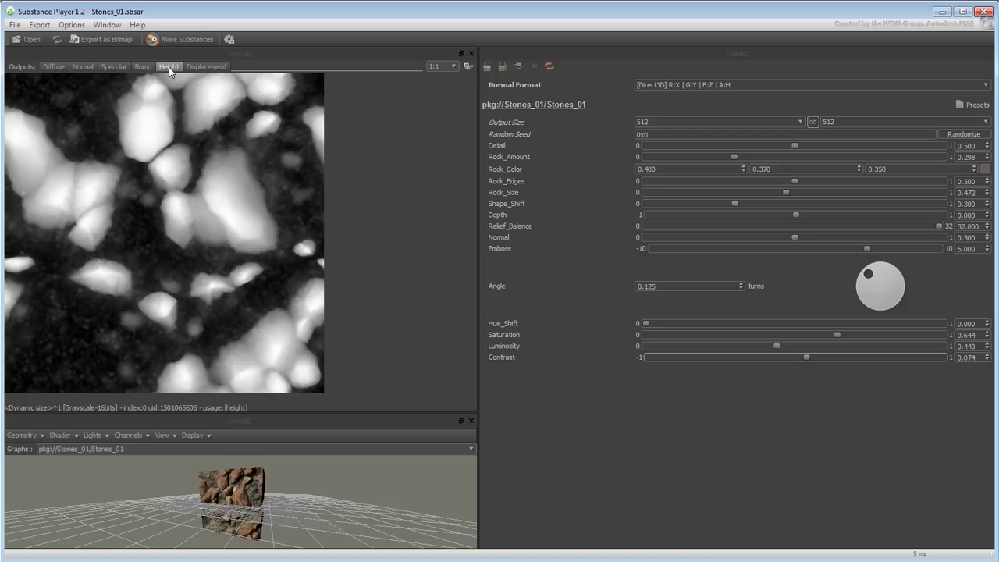
{"action": "left_click", "coordinate": [208, 69]}
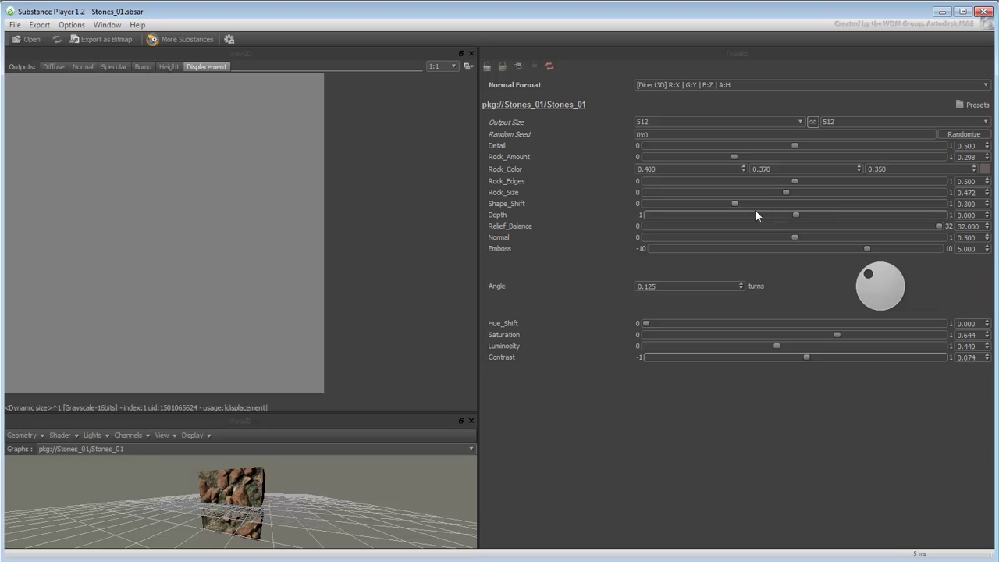
- Try different Relief_Balance values to compare their effect on the Displacement and Height outputs
{"action": "mouse_move", "coordinate": [936, 226]}
{"action": "left_mouse_down"}
{"action": "mouse_move", "coordinate": [636, 228]}
{"action": "mouse_move", "coordinate": [944, 231]}
{"action": "left_mouse_up"}
{"action": "left_click", "coordinate": [168, 67]}
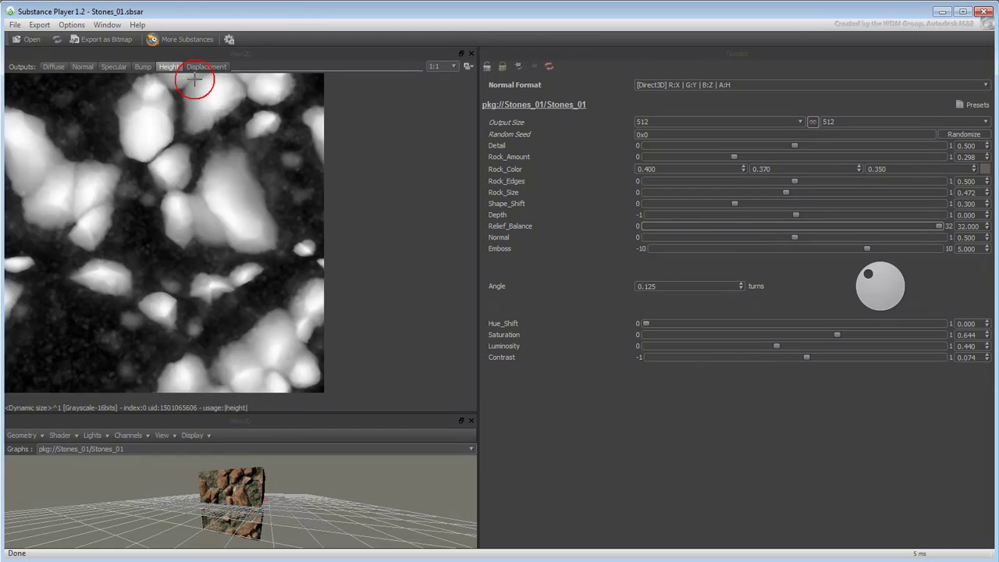
{"action": "left_click_drag", "start_coordinate": [941, 226], "coordinate": [686, 238]}
{"action": "left_click_drag", "start_coordinate": [906, 238], "coordinate": [971, 236]}
- Set Relief_Balance to 1.906 while previewing the Displacement output, and return to the Diffuse output
{"action": "left_click", "coordinate": [206, 68]}
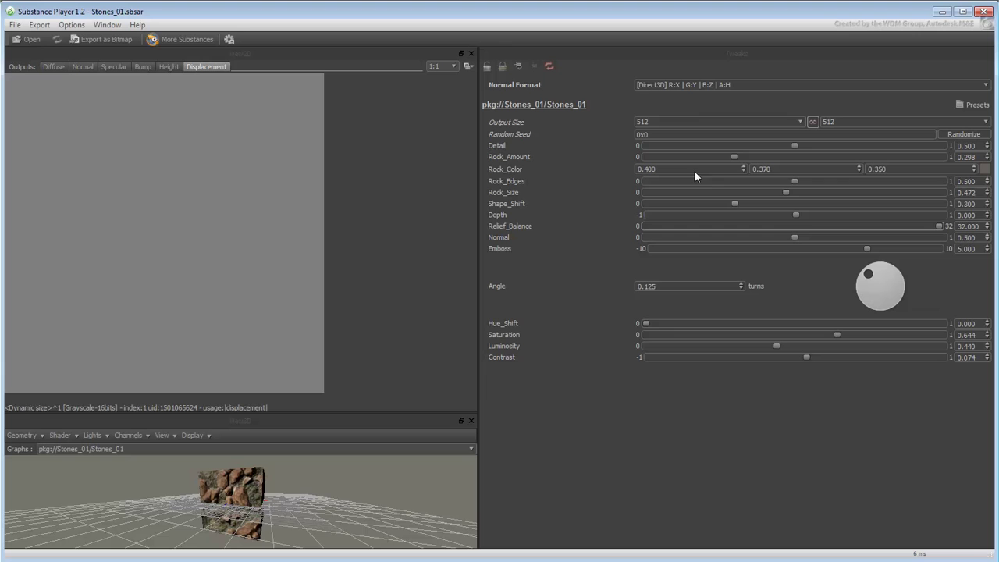
{"action": "left_click_drag", "start_coordinate": [938, 226], "coordinate": [665, 226]}
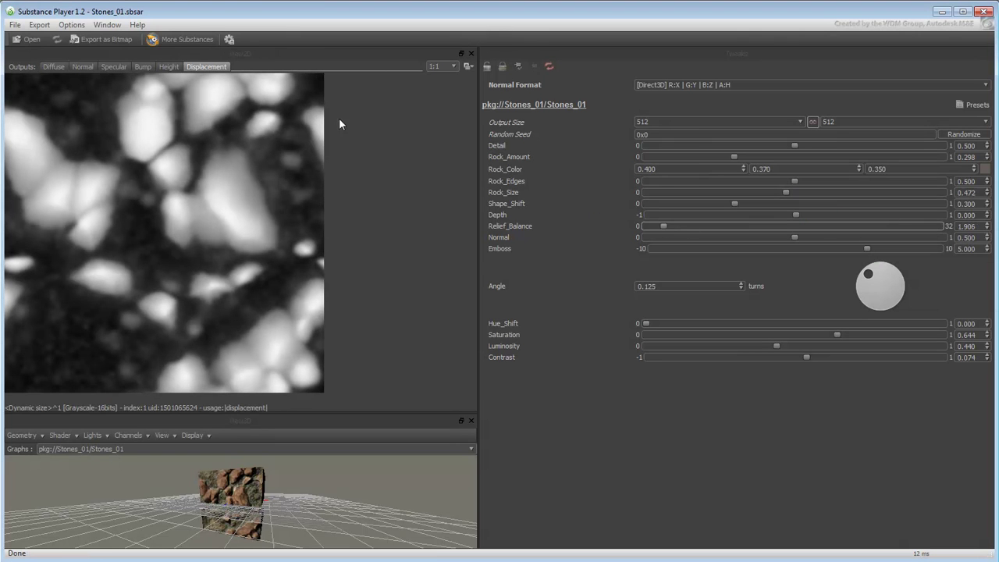
{"action": "left_click", "coordinate": [54, 67]}
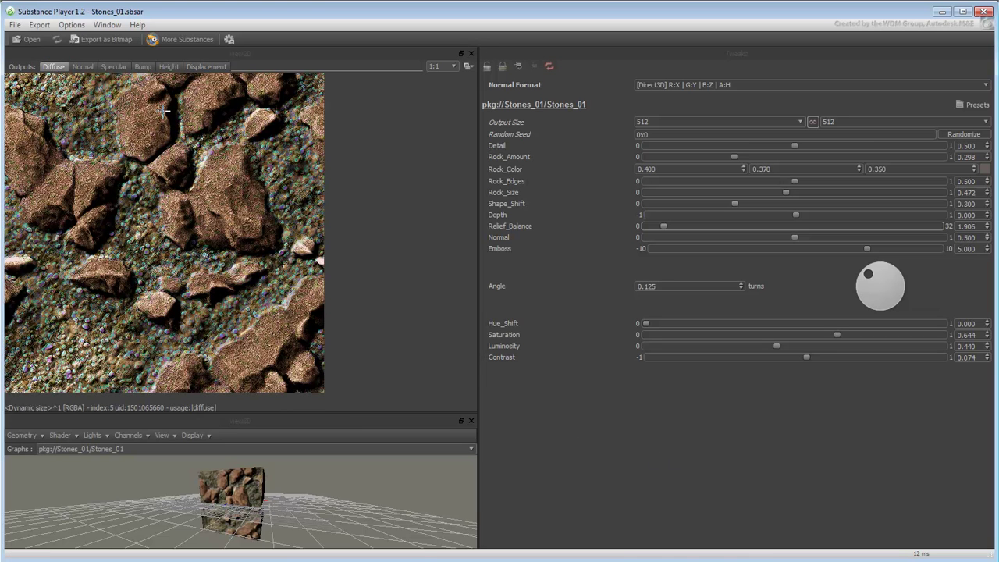
- Export all six outputs as jpg bitmaps to the Substance_to_Bitmap folder on the desktop
{"action": "left_click", "coordinate": [94, 38]}
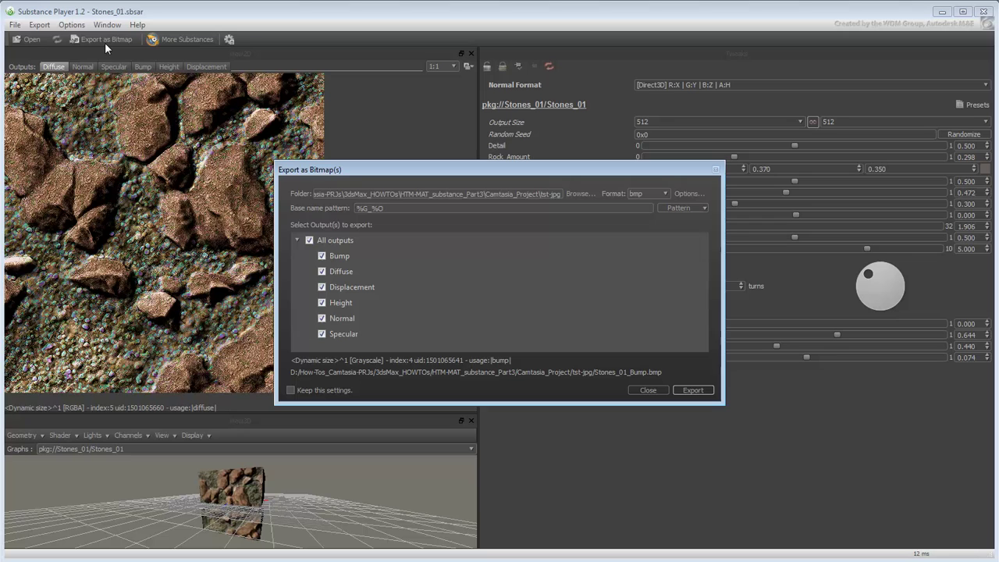
{"action": "left_click", "coordinate": [664, 192]}
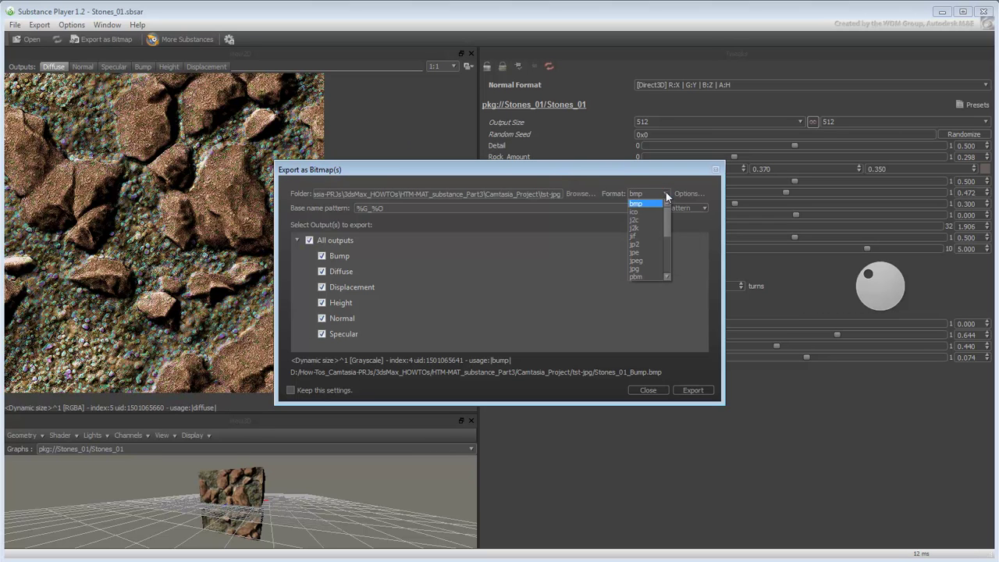
{"action": "left_click", "coordinate": [636, 269]}
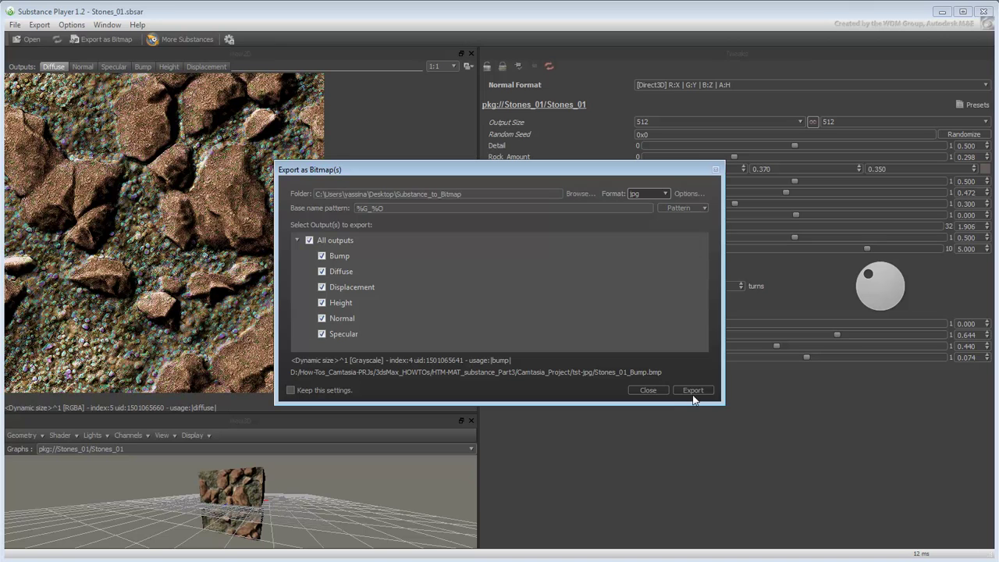
{"action": "left_click", "coordinate": [693, 391]}
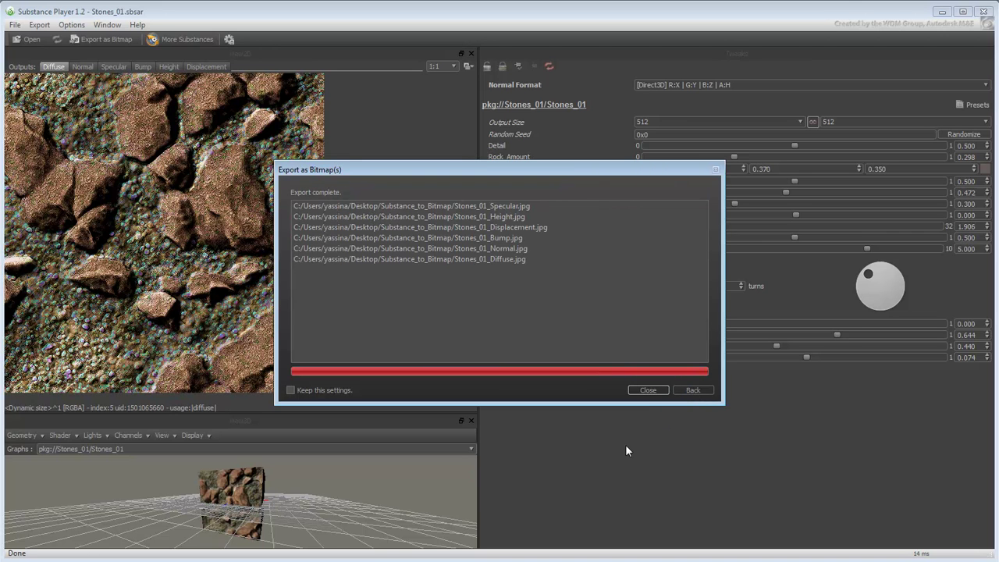
{"action": "left_click", "coordinate": [647, 391]}
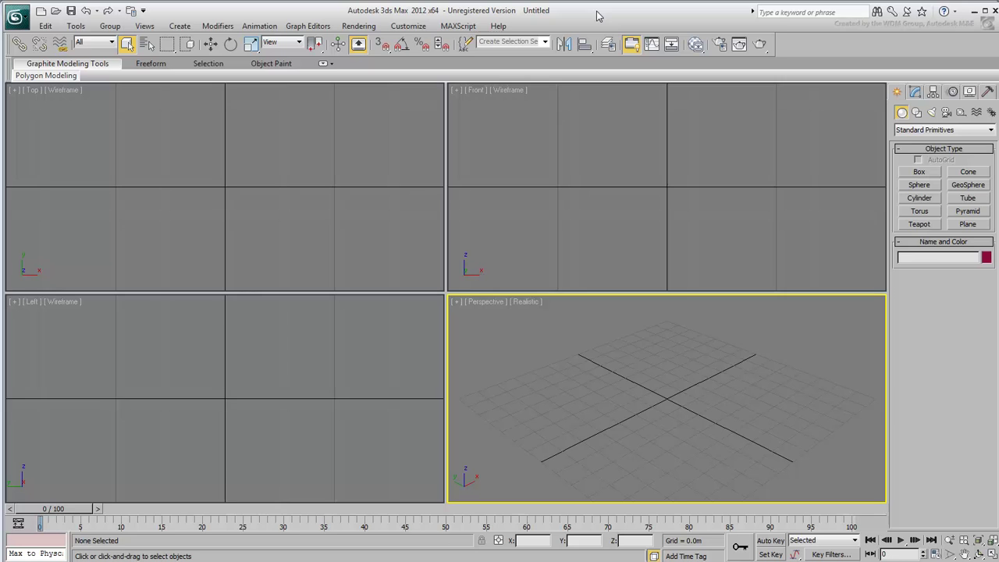
- In 3ds Max, create a plane about 3.61 m long and 3.54 m wide in the Perspective viewport, maximized with the grid hidden
{"action": "left_click", "coordinate": [967, 224]}
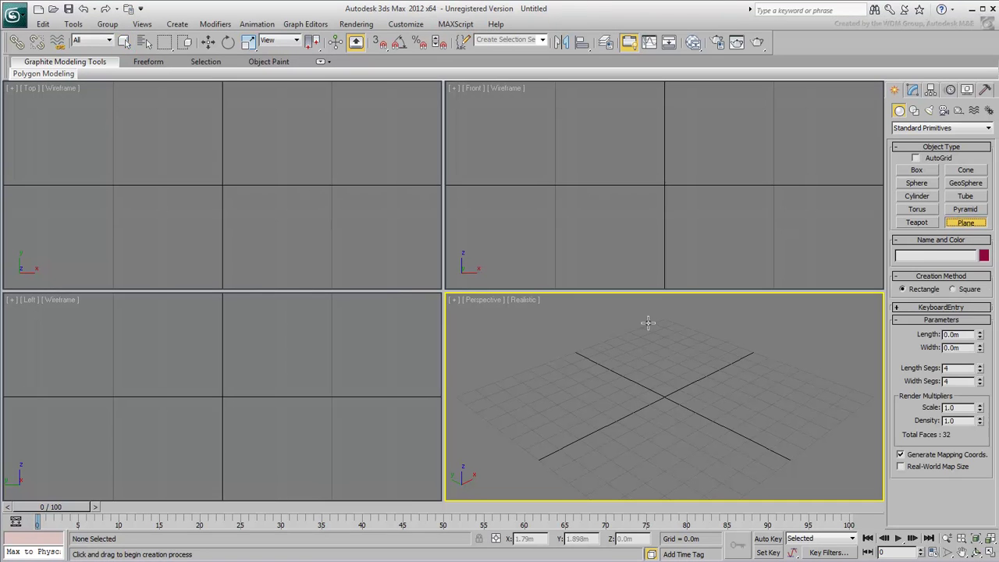
{"action": "left_click_drag", "start_coordinate": [646, 323], "coordinate": [673, 468]}
{"action": "key", "text": "alt+w"}
{"action": "key", "text": "g"}
- Create a Standard material and connect the exported Stones_01 diffuse bitmap to its Diffuse Color
{"action": "key", "text": "m"}
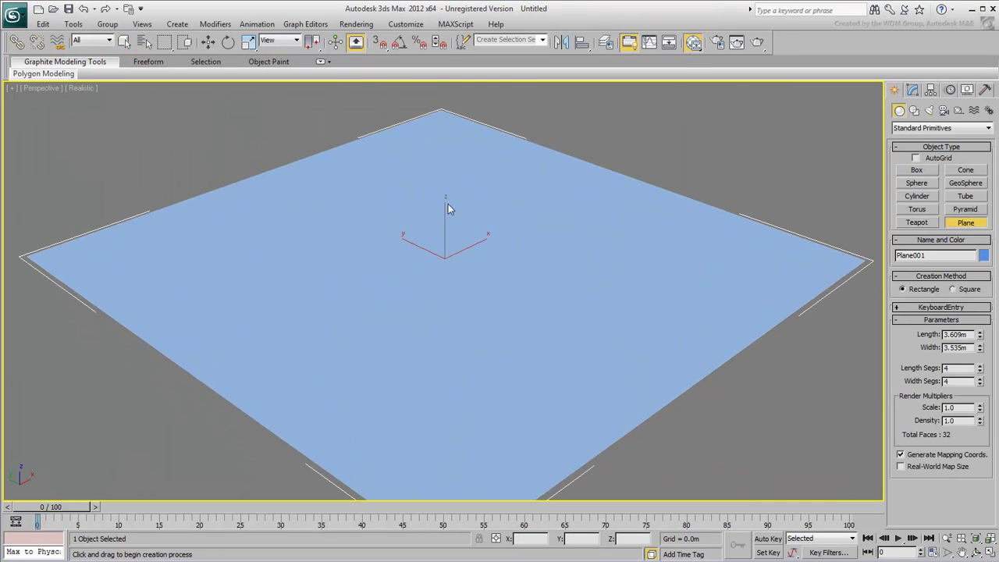
{"action": "left_click_drag", "start_coordinate": [502, 326], "coordinate": [359, 250]}
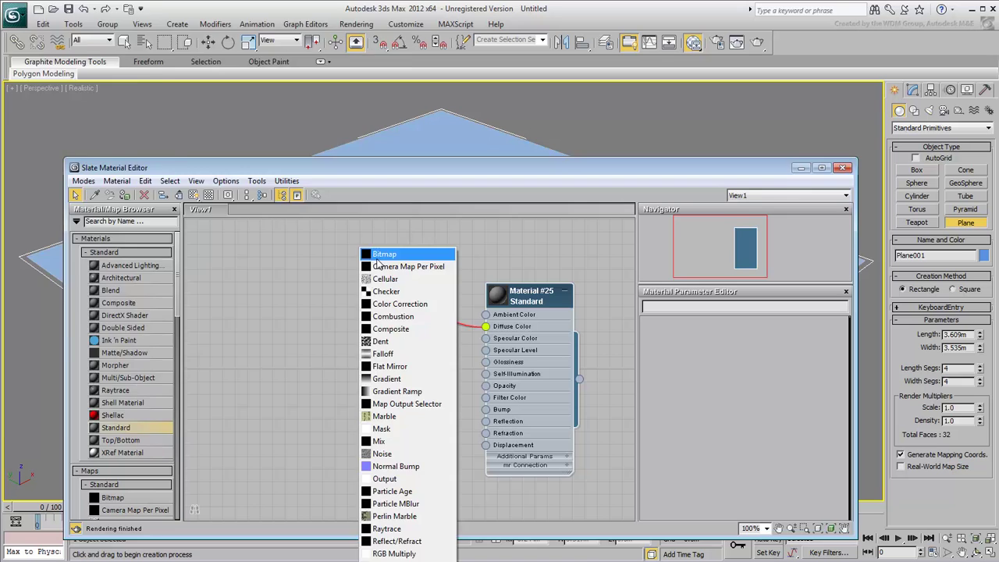
{"action": "left_click", "coordinate": [336, 252]}
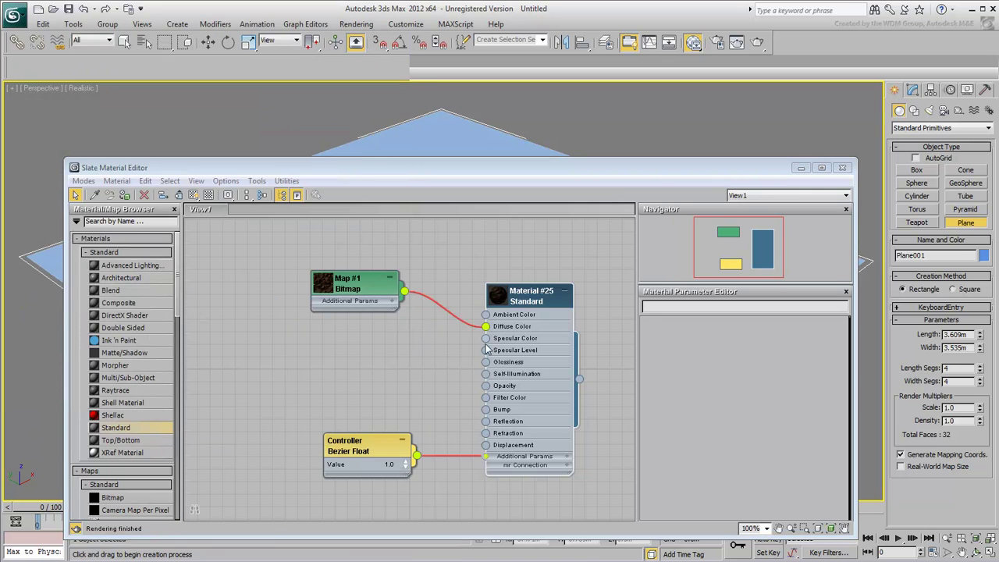
- Connect the Stones_01 specular bitmap to the material's Specular Level and move the controller nodes out of the way
{"action": "left_click_drag", "start_coordinate": [485, 350], "coordinate": [312, 324]}
{"action": "left_click", "coordinate": [395, 254]}
{"action": "double_click", "coordinate": [55, 203]}
{"action": "left_click_drag", "start_coordinate": [378, 403], "coordinate": [310, 507]}
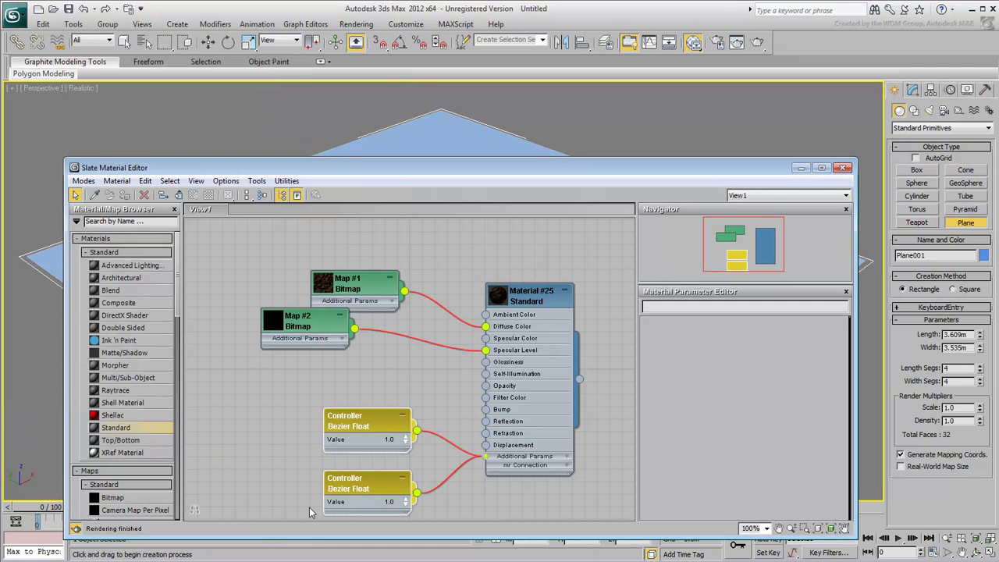
{"action": "left_click_drag", "start_coordinate": [366, 424], "coordinate": [353, 523]}
- Add a Normal Bump map to the Bump slot with the Stones_01 normal and bump bitmaps as inputs, and lay out the nodes
{"action": "left_click_drag", "start_coordinate": [485, 408], "coordinate": [250, 363]}
{"action": "left_click", "coordinate": [410, 466]}
{"action": "left_click", "coordinate": [307, 254]}
{"action": "double_click", "coordinate": [314, 98]}
{"action": "left_click_drag", "start_coordinate": [325, 416], "coordinate": [302, 431]}
{"action": "left_click", "coordinate": [324, 254]}
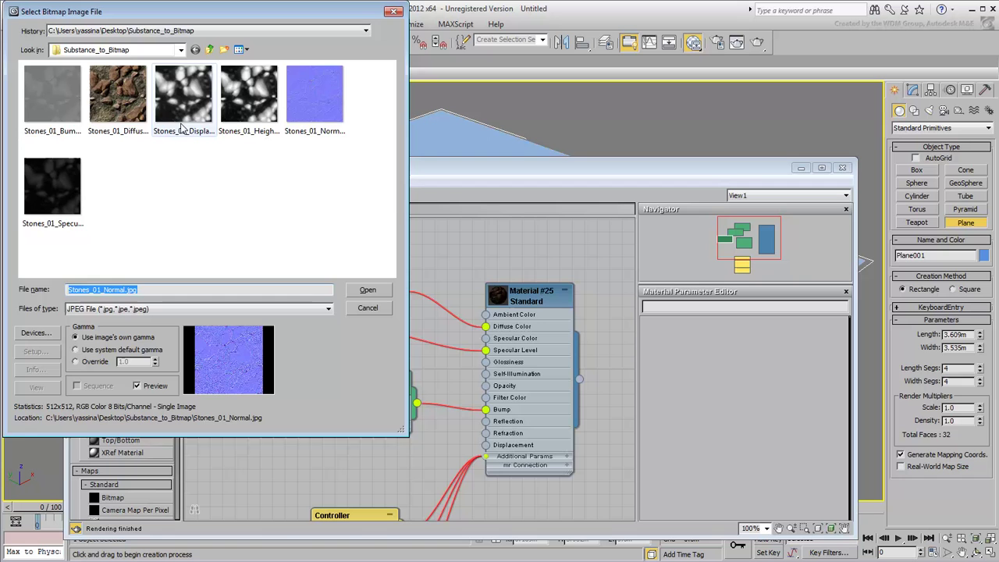
{"action": "double_click", "coordinate": [49, 101]}
{"action": "left_click", "coordinate": [247, 197]}
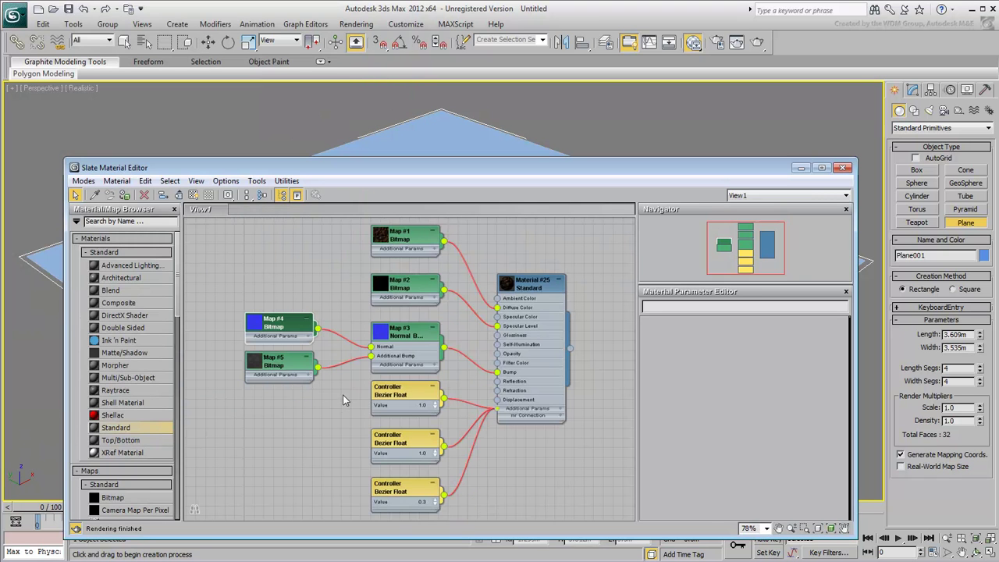
- Connect the Stones_01 displacement bitmap to the material's Displacement slot and lay out all nodes again
{"action": "left_click_drag", "start_coordinate": [343, 394], "coordinate": [414, 513]}
{"action": "left_click_drag", "start_coordinate": [404, 392], "coordinate": [404, 509]}
{"action": "left_click_drag", "start_coordinate": [497, 400], "coordinate": [425, 410]}
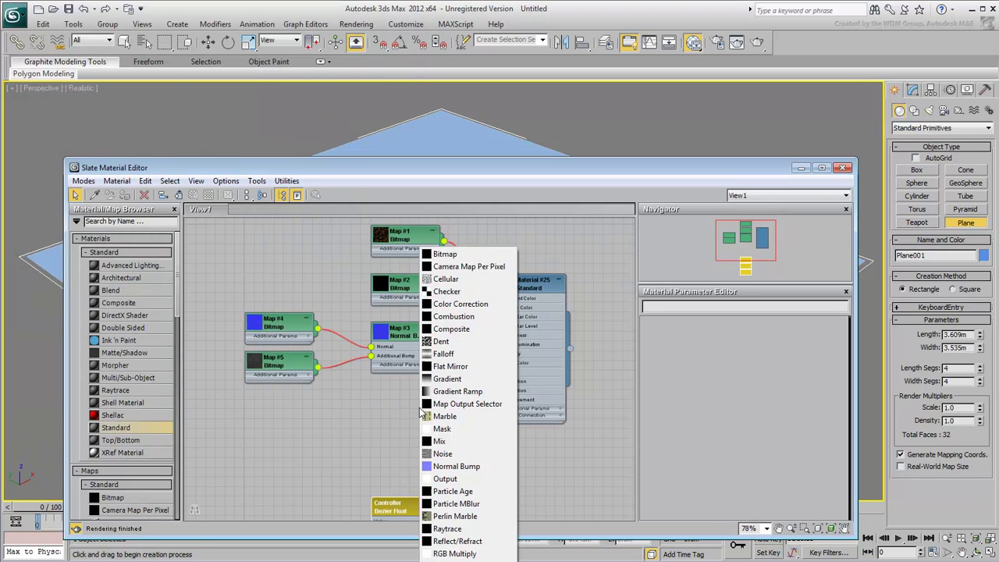
{"action": "left_click", "coordinate": [468, 253]}
{"action": "double_click", "coordinate": [185, 99]}
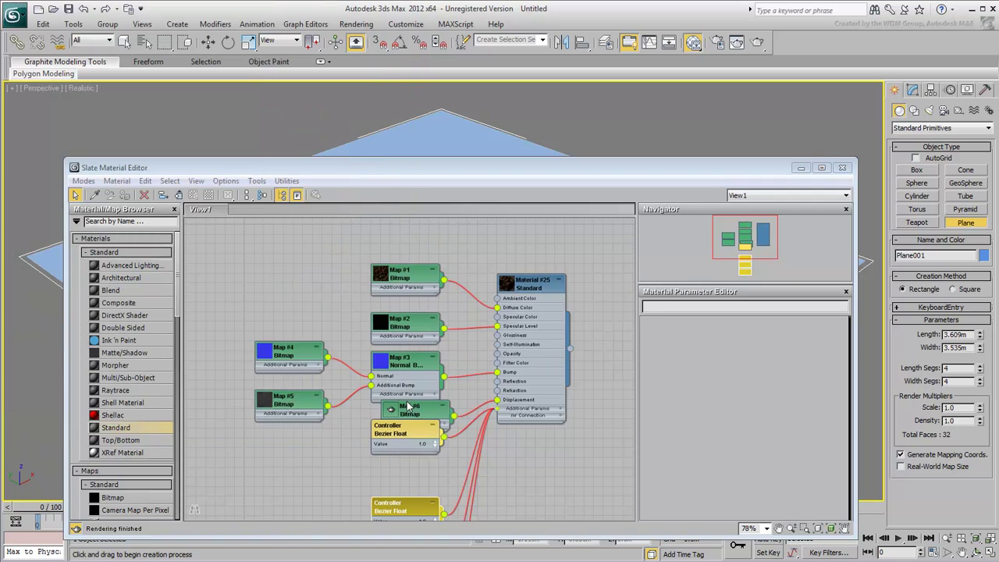
{"action": "left_click", "coordinate": [250, 197]}
- Expand the material's map amounts and set Displacement Amount to 0.05 and Bump Amount to 0.5
{"action": "left_click", "coordinate": [489, 392]}
{"action": "left_click", "coordinate": [505, 391]}
{"action": "left_click", "coordinate": [501, 398]}
{"action": "scroll", "coordinate": [459, 484], "scroll_direction": "up", "scroll_amount": 3}
{"action": "middle_click_drag", "start_coordinate": [459, 484], "coordinate": [453, 384]}
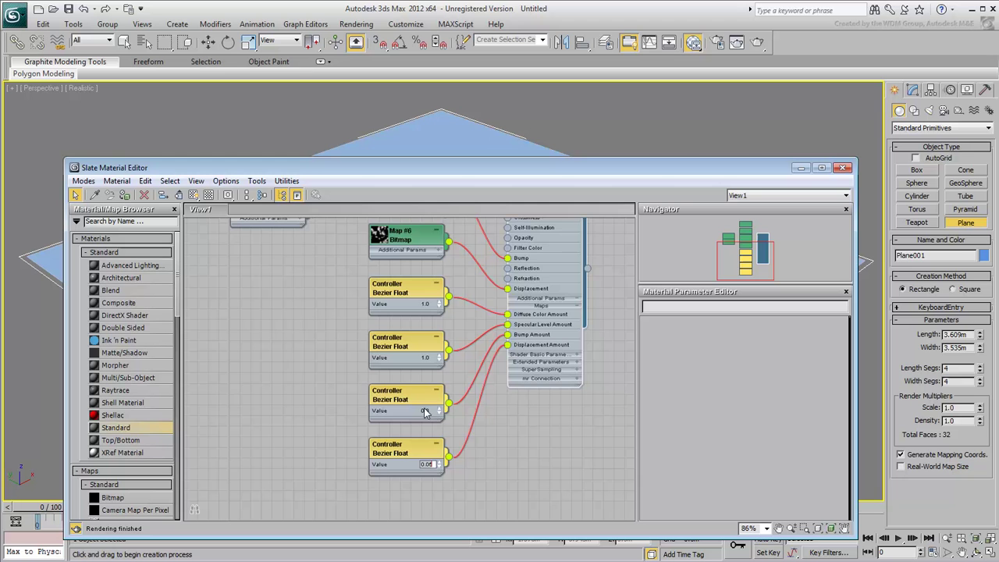
{"action": "double_click", "coordinate": [429, 412]}
{"action": "type", "text": ".5"}
- Assign the material to the plane, show it shaded in the viewport, and test-render the Perspective view
{"action": "mouse_move", "coordinate": [626, 272]}
{"action": "middle_mouse_down"}
{"action": "mouse_move", "coordinate": [513, 337]}
{"action": "mouse_move", "coordinate": [473, 406]}
{"action": "middle_mouse_up"}
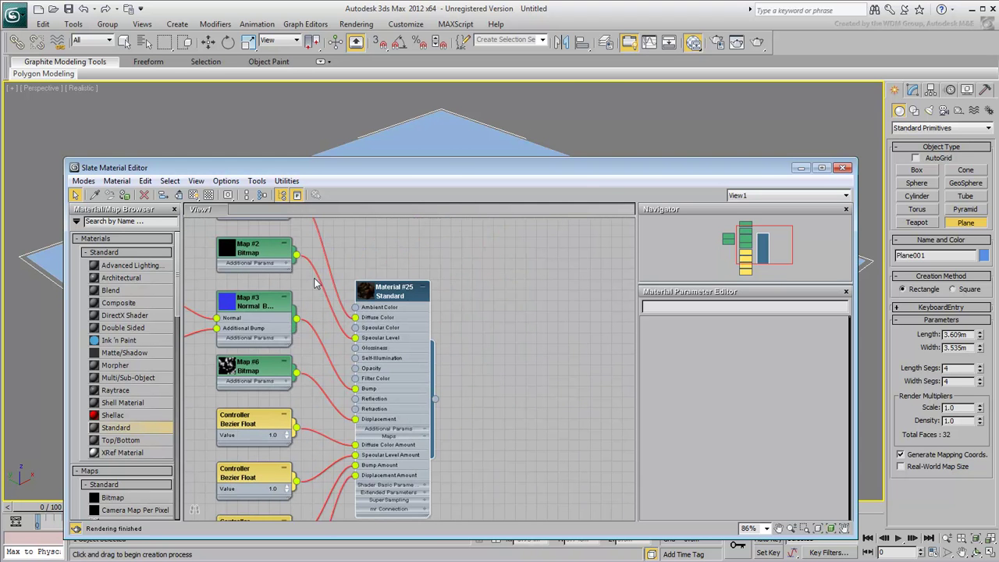
{"action": "left_click", "coordinate": [192, 195]}
{"action": "left_click", "coordinate": [759, 44]}
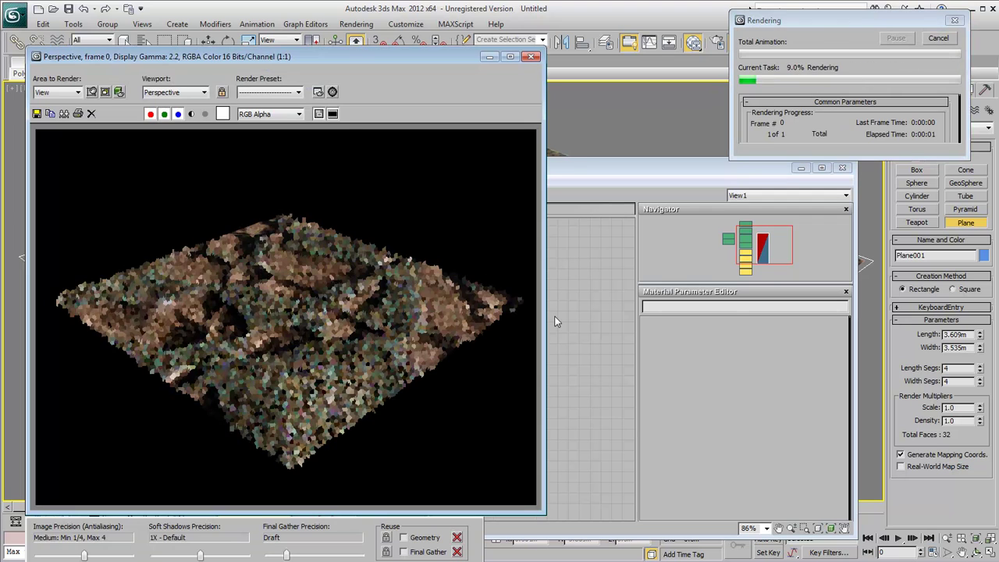
{"action": "left_click", "coordinate": [531, 57]}
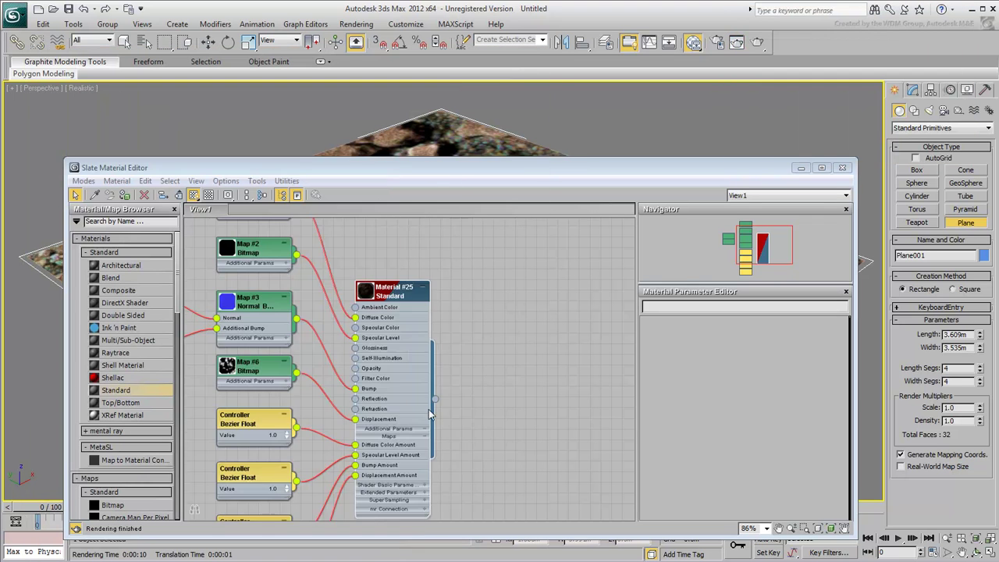
- Set Specular Level Amount to 2.0 and Displacement Amount to 0.15, and render the plane again
{"action": "middle_click_drag", "start_coordinate": [264, 493], "coordinate": [327, 392]}
{"action": "double_click", "coordinate": [341, 386]}
{"action": "type", "text": "2.0"}
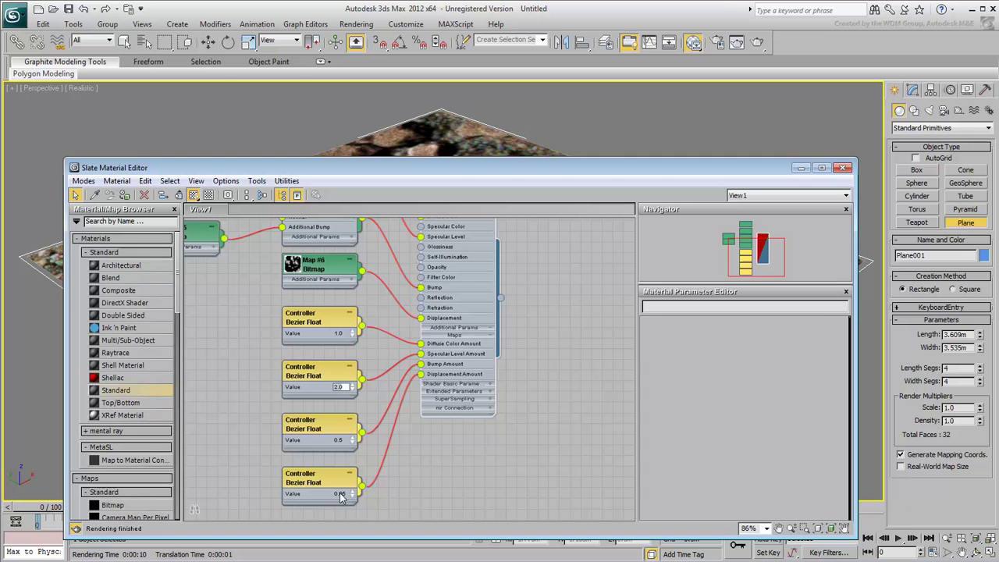
{"action": "left_click", "coordinate": [339, 494]}
{"action": "left_click", "coordinate": [450, 449]}
{"action": "left_click", "coordinate": [757, 42]}
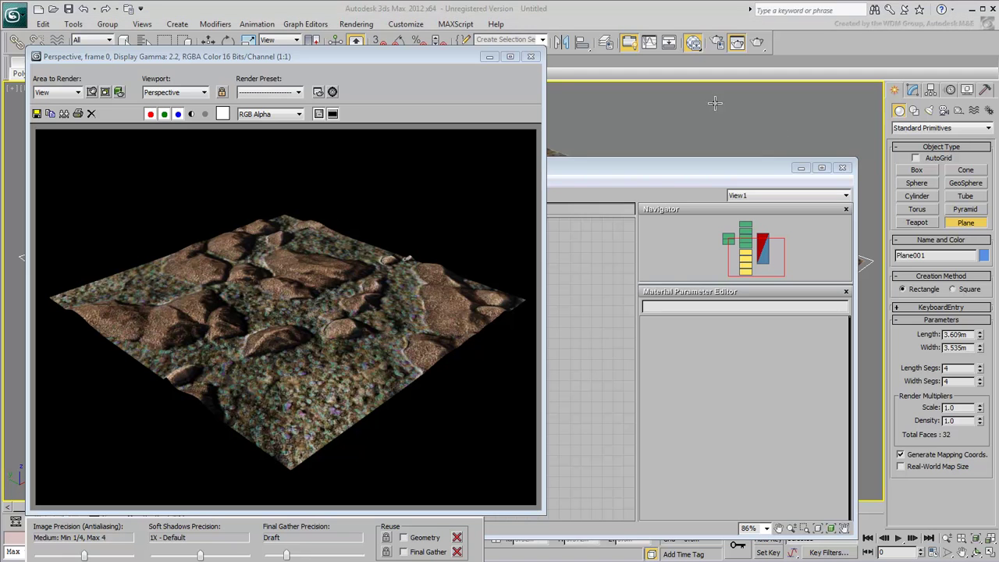
{"action": "left_click", "coordinate": [531, 56]}
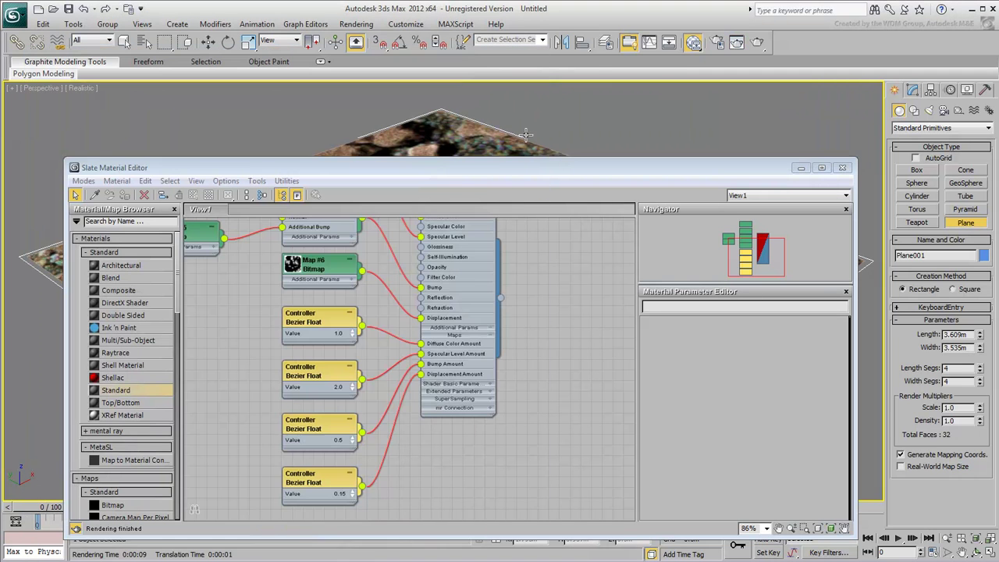
- Add a second Standard material below the existing nodes and assign it to the plane
{"action": "middle_click_drag", "start_coordinate": [301, 507], "coordinate": [406, 361]}
{"action": "left_click_drag", "start_coordinate": [117, 390], "coordinate": [487, 357]}
{"action": "left_click_drag", "start_coordinate": [529, 430], "coordinate": [472, 148]}
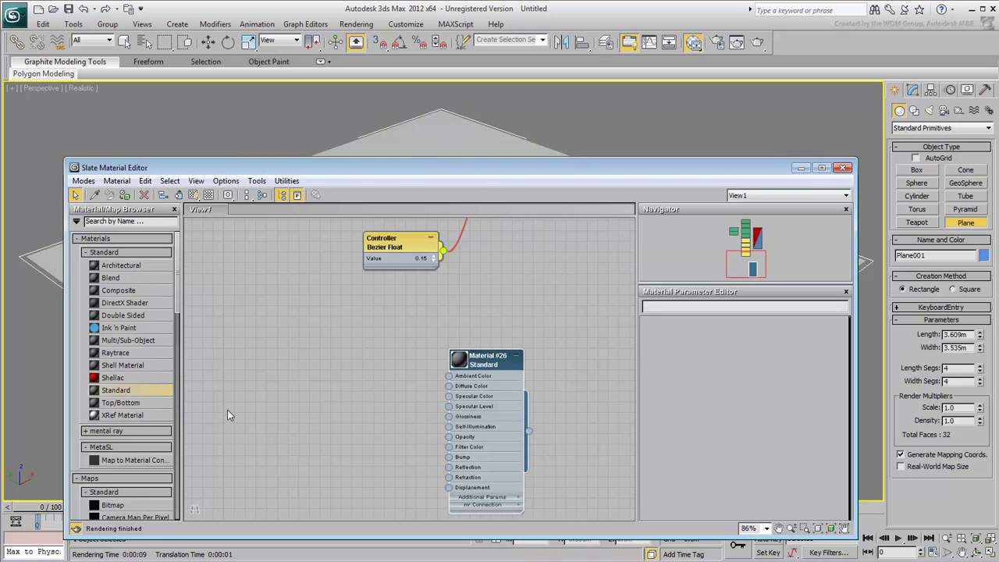
- Add a Substance map beside the new material and load Stones_01.sbsar from the textures folder into it
{"action": "left_click_drag", "start_coordinate": [178, 276], "coordinate": [181, 410]}
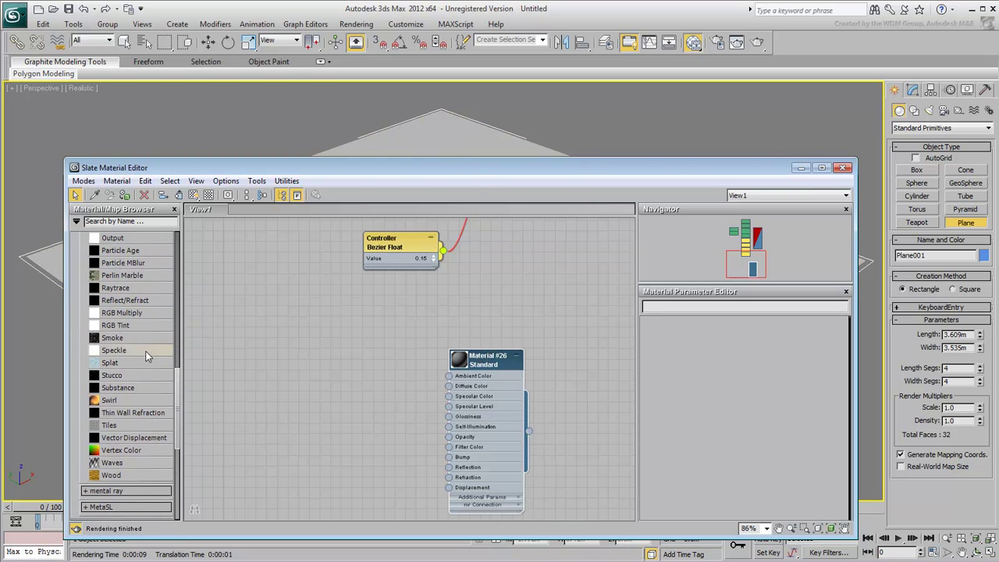
{"action": "left_click_drag", "start_coordinate": [117, 388], "coordinate": [247, 385]}
{"action": "double_click", "coordinate": [273, 378]}
{"action": "left_click", "coordinate": [707, 358]}
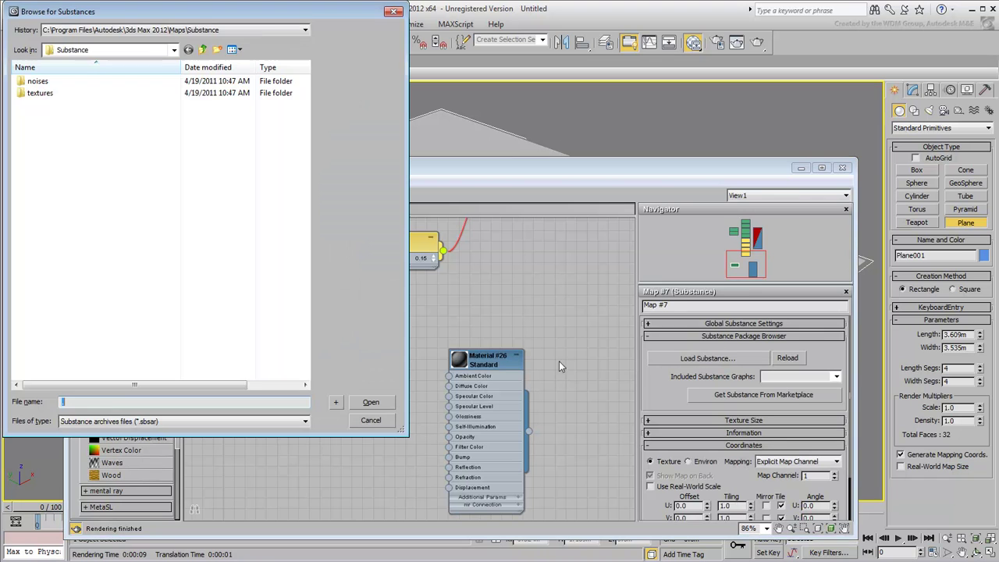
{"action": "double_click", "coordinate": [40, 93]}
{"action": "left_click", "coordinate": [47, 306]}
{"action": "left_click", "coordinate": [367, 402]}
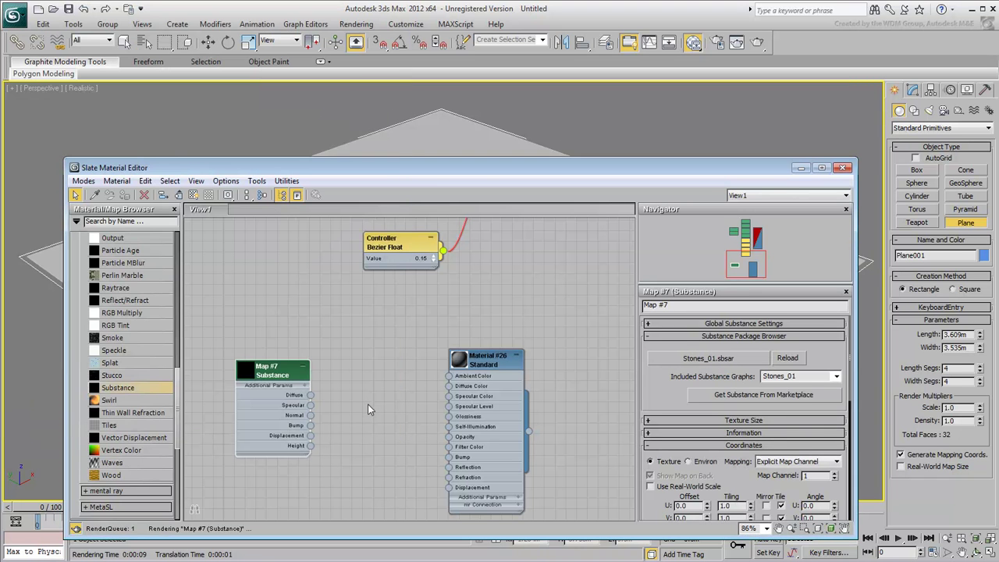
- Connect the substance's Diffuse output to the new material's Diffuse Color, rearrange the nodes and enlarge the substance preview
{"action": "left_click_drag", "start_coordinate": [310, 395], "coordinate": [449, 387]}
{"action": "left_click_drag", "start_coordinate": [353, 378], "coordinate": [386, 347]}
{"action": "left_click_drag", "start_coordinate": [280, 370], "coordinate": [238, 372]}
{"action": "double_click", "coordinate": [262, 367]}
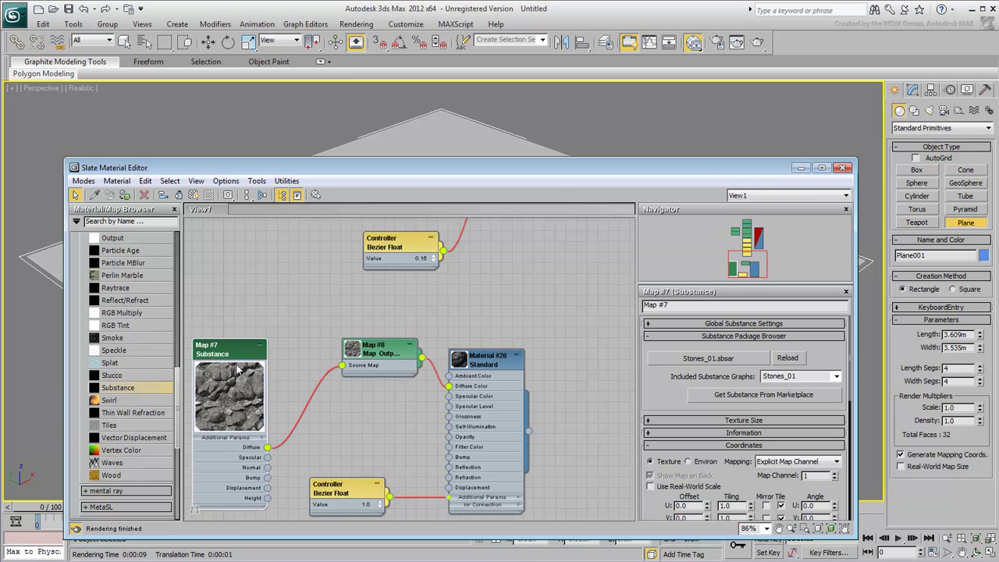
- Set the substance's Rock Amount 0.298, Rock Size 0.472, Shape Shift 0.3, Relief Balance 1.906, Saturation 0.644, Luminosity 0.44 and Contrast 0.074
{"action": "left_click_drag", "start_coordinate": [665, 396], "coordinate": [662, 134]}
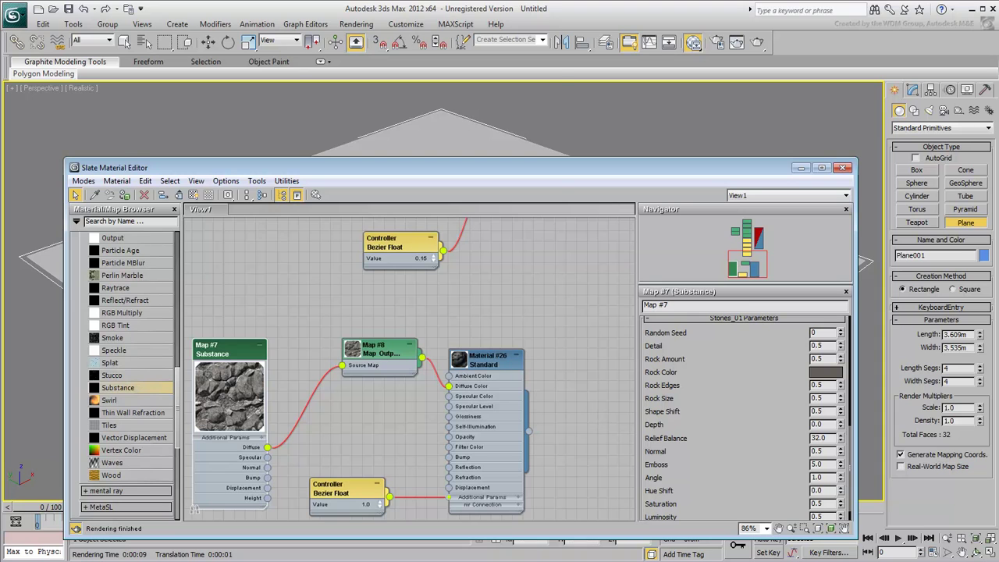
{"action": "left_click_drag", "start_coordinate": [0, 26], "coordinate": [334, 26]}
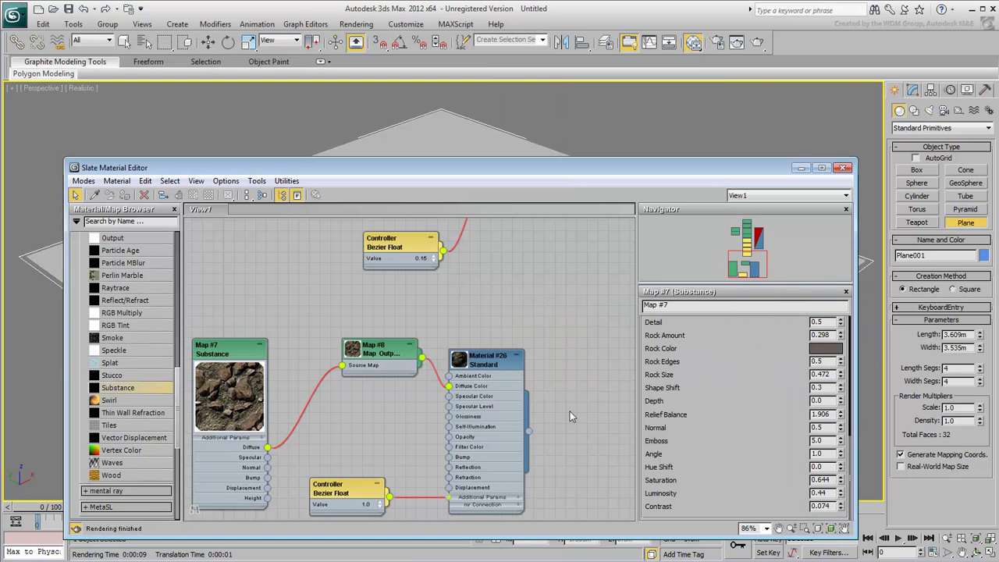
- Insert a Color Correction map between the Map Output Selector and the material's Diffuse Color, and tidy the nodes
{"action": "left_click_drag", "start_coordinate": [401, 364], "coordinate": [359, 333]}
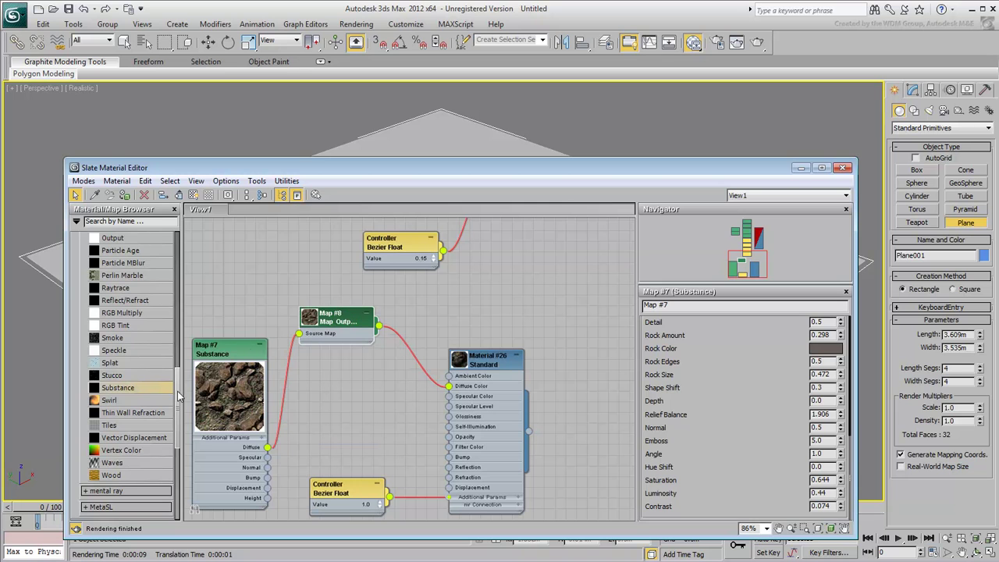
{"action": "left_click_drag", "start_coordinate": [178, 395], "coordinate": [178, 308]}
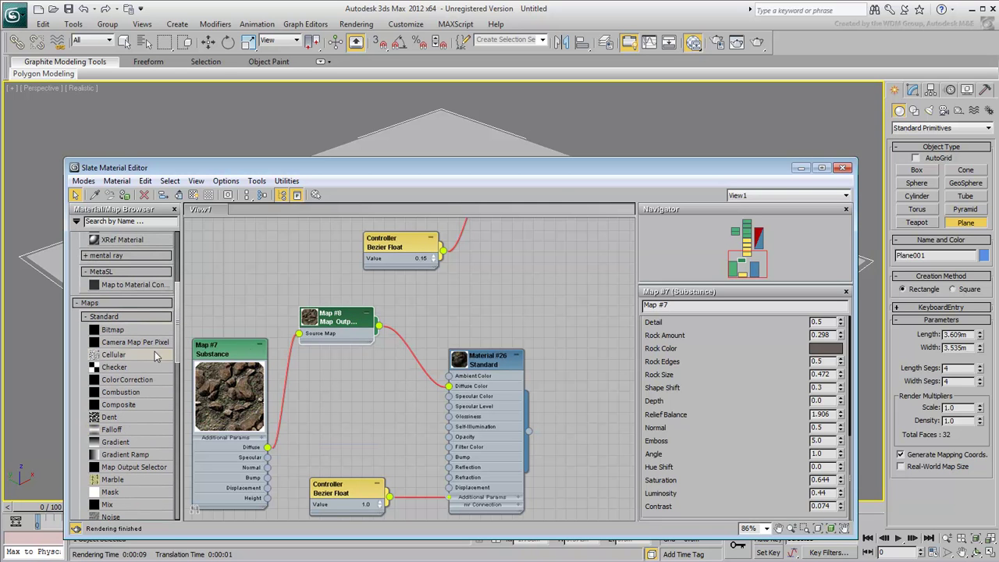
{"action": "left_click_drag", "start_coordinate": [394, 355], "coordinate": [408, 340]}
{"action": "left_click_drag", "start_coordinate": [262, 367], "coordinate": [304, 313]}
{"action": "left_click_drag", "start_coordinate": [416, 354], "coordinate": [416, 312]}
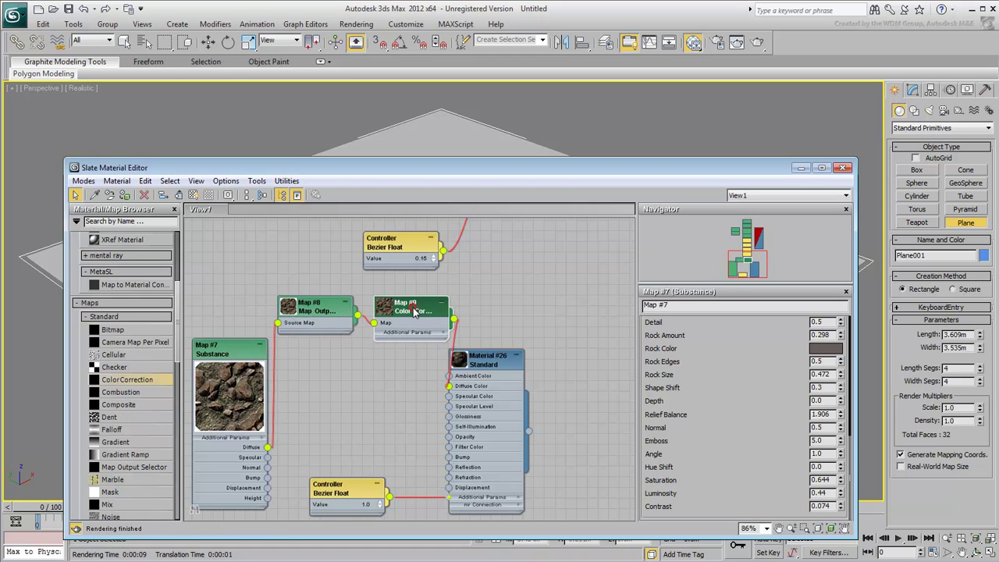
- Switch the Color Correction's lightness to Advanced with an RGB Gamma/Contrast of 0.45, and render the view
{"action": "double_click", "coordinate": [414, 311]}
{"action": "scroll", "coordinate": [703, 343], "scroll_direction": "down", "scroll_amount": 2}
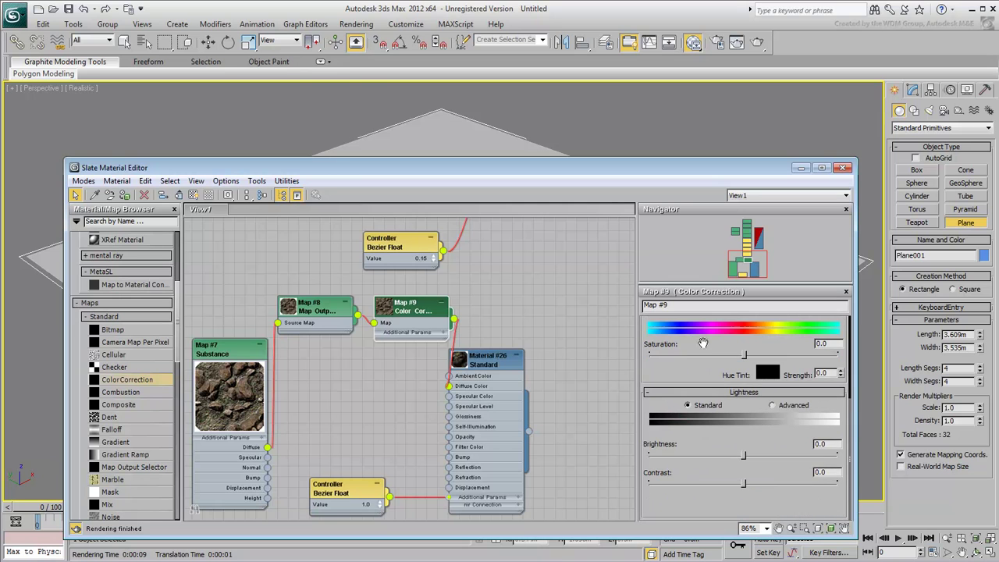
{"action": "left_click", "coordinate": [770, 406]}
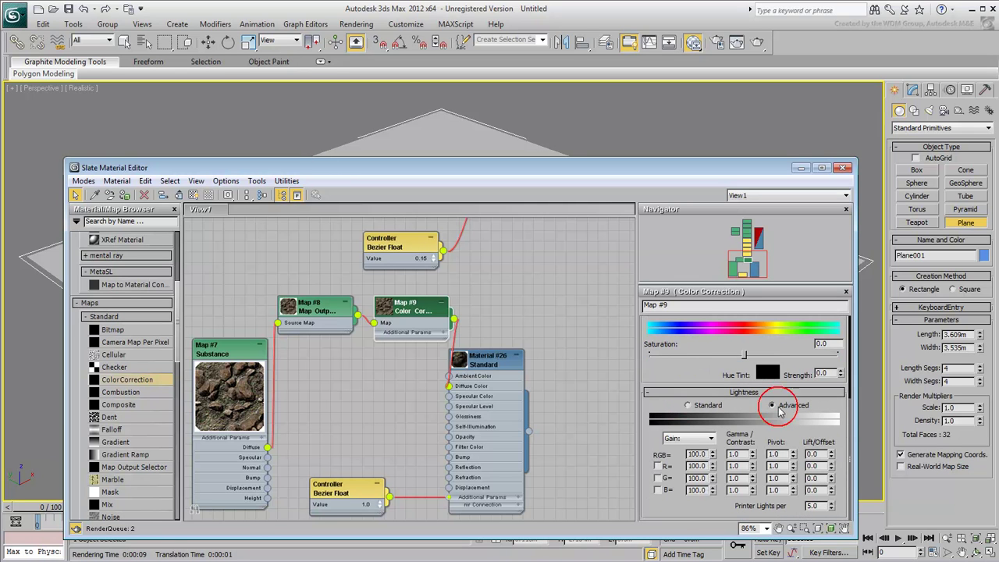
{"action": "left_click", "coordinate": [730, 454]}
{"action": "type", "text": ".45"}
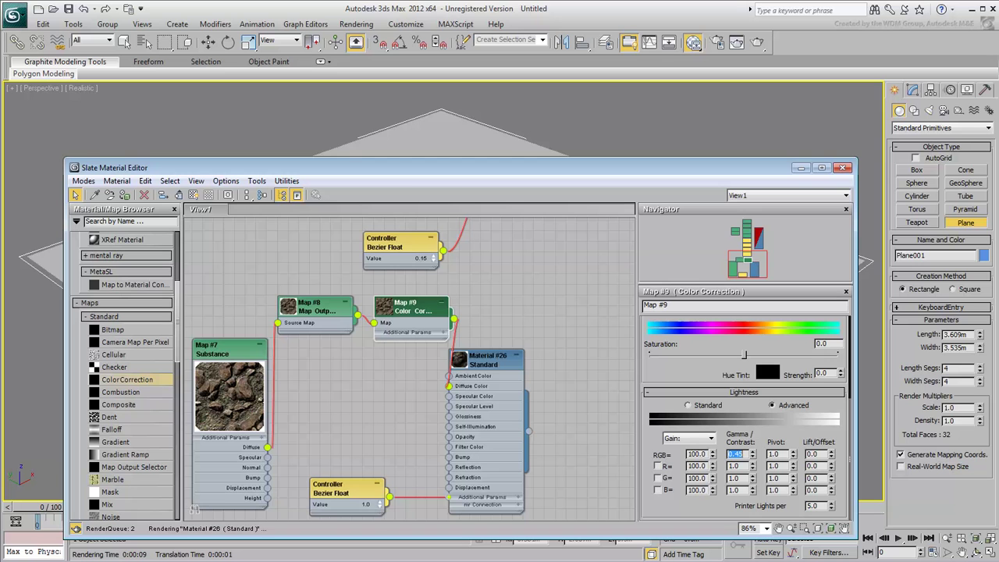
{"action": "key", "text": "Return"}
{"action": "left_click", "coordinate": [757, 42]}
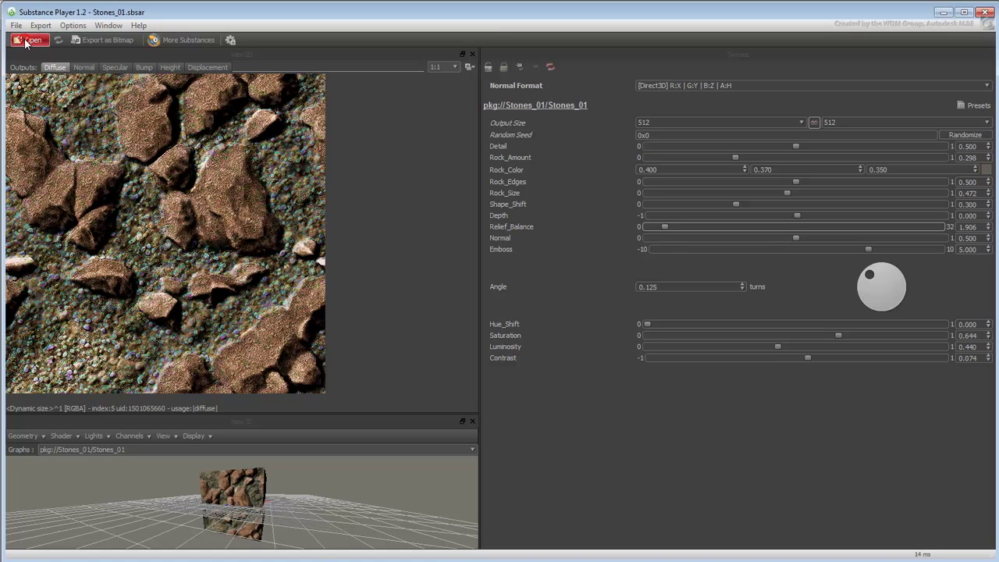
- In Substance Player, open Old_Painted_Planks.sbsar from the textures folder
{"action": "left_click", "coordinate": [29, 40]}
{"action": "left_click", "coordinate": [270, 288]}
{"action": "scroll", "coordinate": [279, 286], "scroll_direction": "down", "scroll_amount": 10}
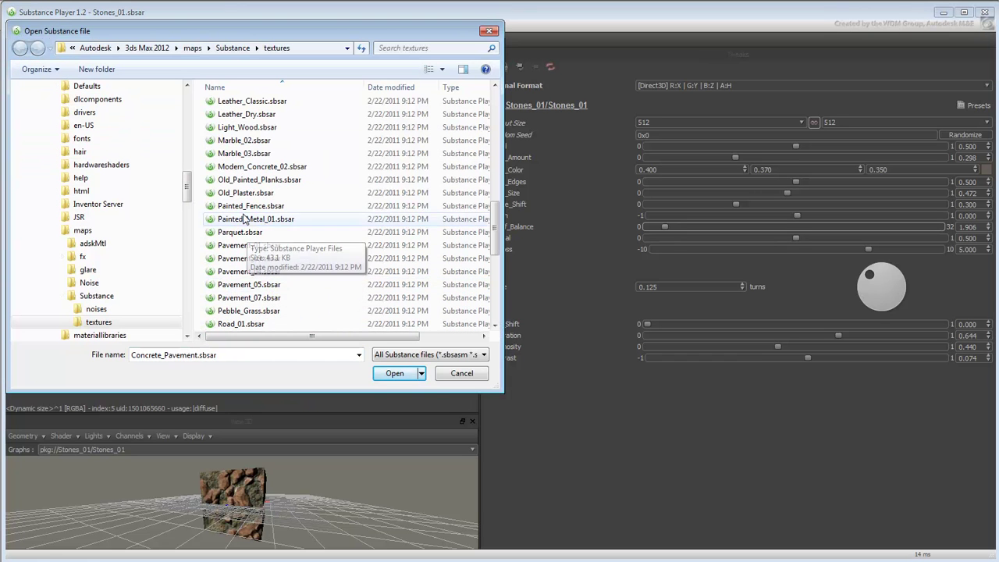
{"action": "left_click", "coordinate": [257, 179]}
{"action": "left_click", "coordinate": [395, 373]}
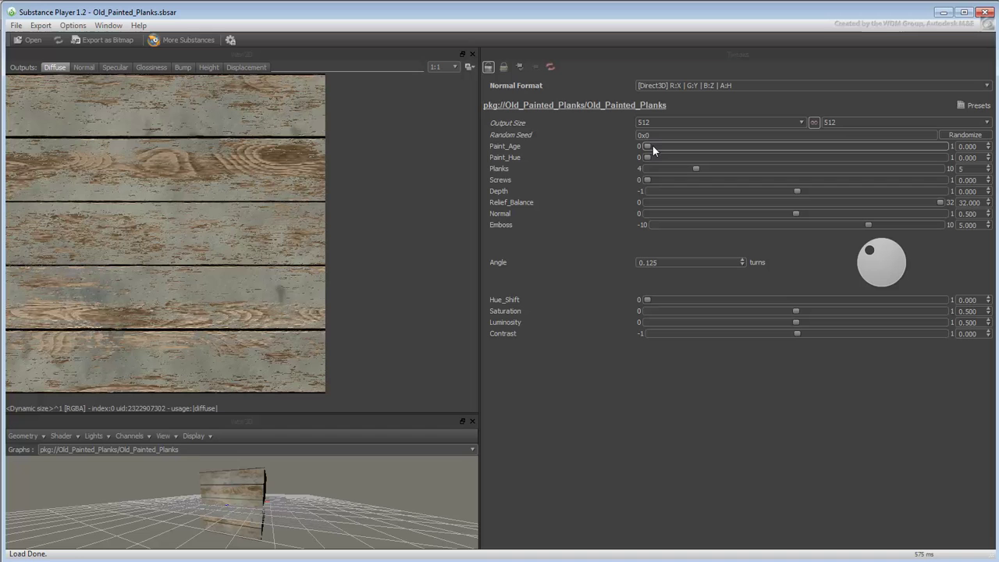
- Set the planks' Paint_Age to 0.949, Screws to 0.512 and Hue_Shift to about 0.95, and lower Saturation slightly
{"action": "left_click_drag", "start_coordinate": [648, 149], "coordinate": [930, 157]}
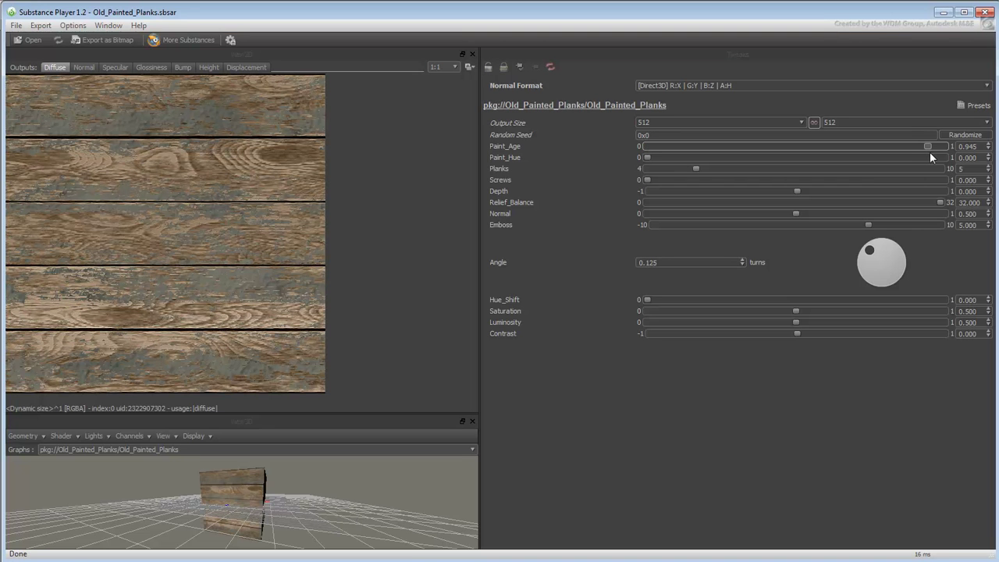
{"action": "left_click_drag", "start_coordinate": [647, 180], "coordinate": [798, 179]}
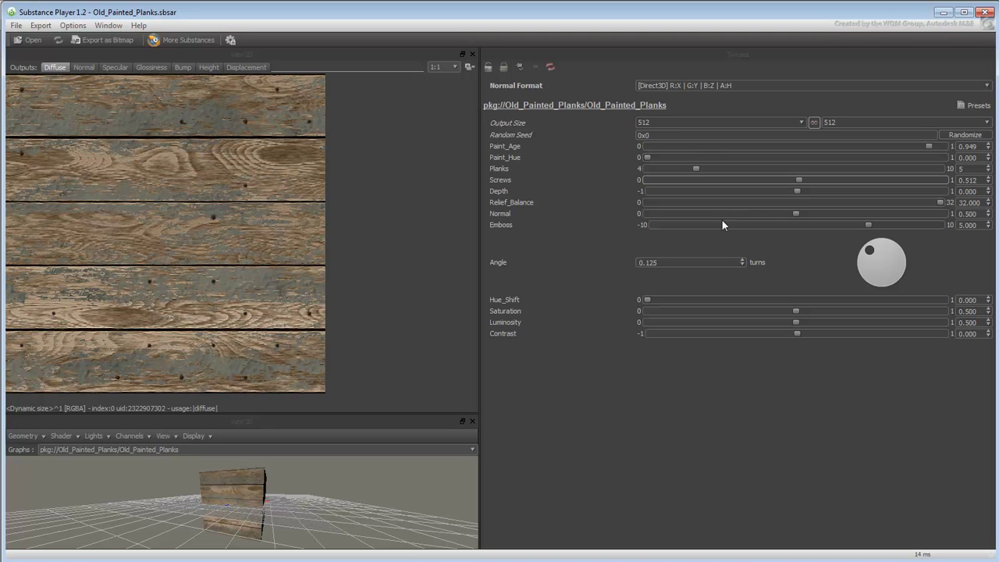
{"action": "left_click_drag", "start_coordinate": [647, 300], "coordinate": [931, 304]}
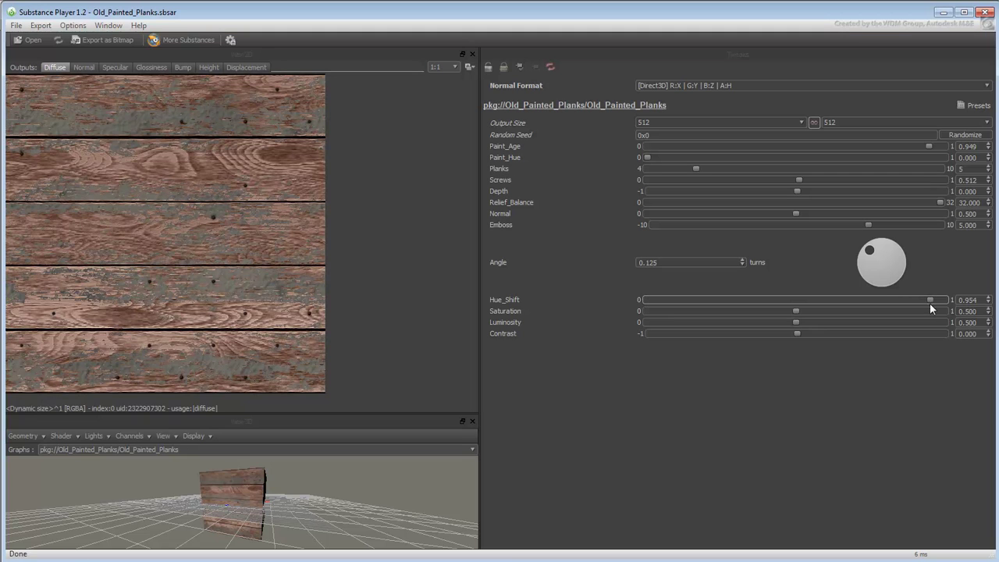
{"action": "left_click_drag", "start_coordinate": [798, 311], "coordinate": [775, 322]}
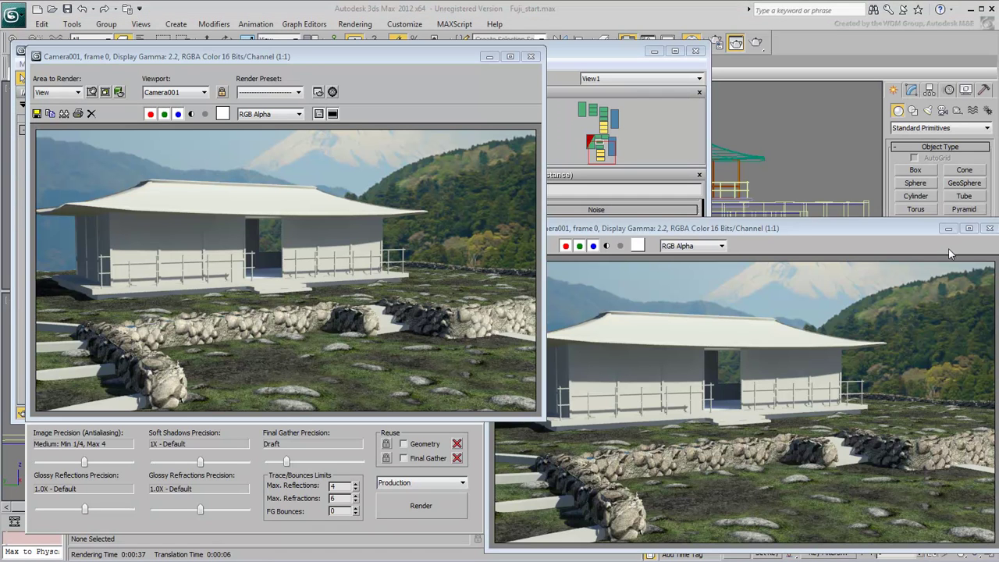
- Close the rendered frames and add a Standard material in the empty node area below the existing material
{"action": "left_click", "coordinate": [988, 228]}
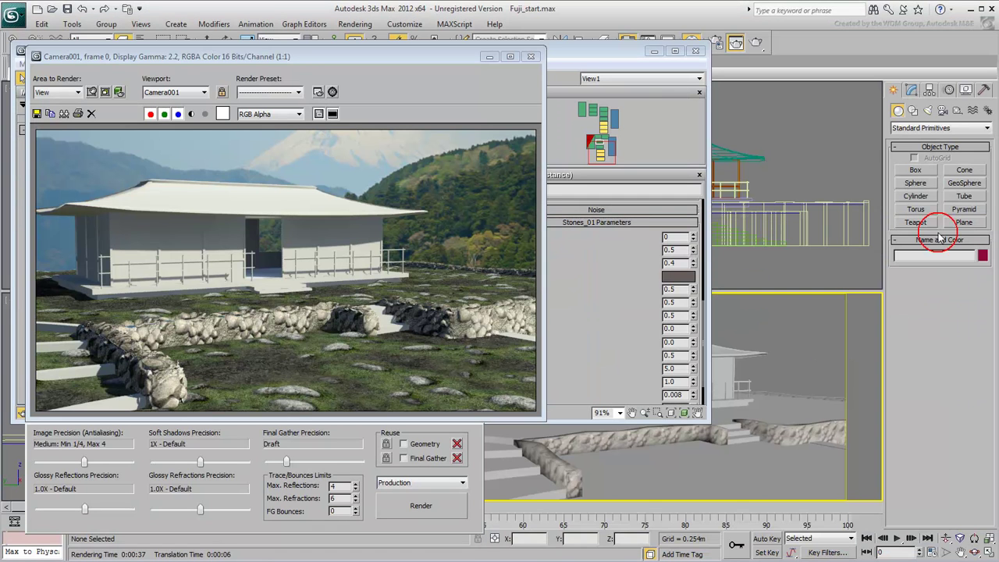
{"action": "left_click", "coordinate": [530, 57]}
{"action": "middle_click_drag", "start_coordinate": [358, 344], "coordinate": [374, 181]}
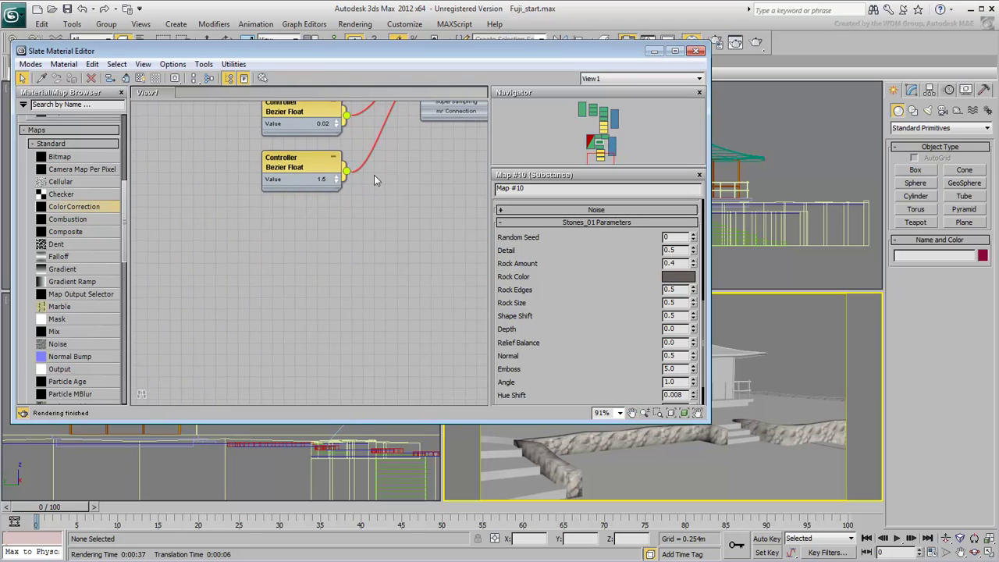
{"action": "scroll", "coordinate": [116, 229], "scroll_direction": "up", "scroll_amount": 6}
{"action": "left_click_drag", "start_coordinate": [62, 273], "coordinate": [421, 254]}
- Add a Substance map and connect it to the new Standard material's Diffuse Color
{"action": "scroll", "coordinate": [128, 281], "scroll_direction": "down", "scroll_amount": 10}
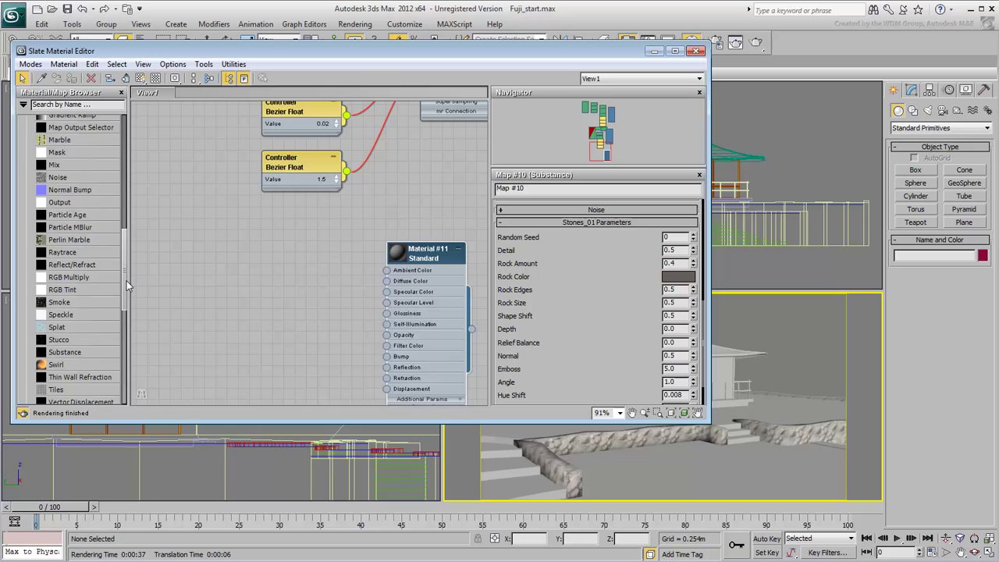
{"action": "left_click_drag", "start_coordinate": [179, 284], "coordinate": [179, 284]}
{"action": "left_click_drag", "start_coordinate": [244, 283], "coordinate": [386, 280]}
- Load Old_Painted_Planks.sbsar from the textures folder into the Substance map and align its nodes with the material
{"action": "double_click", "coordinate": [199, 279]}
{"action": "left_click", "coordinate": [538, 244]}
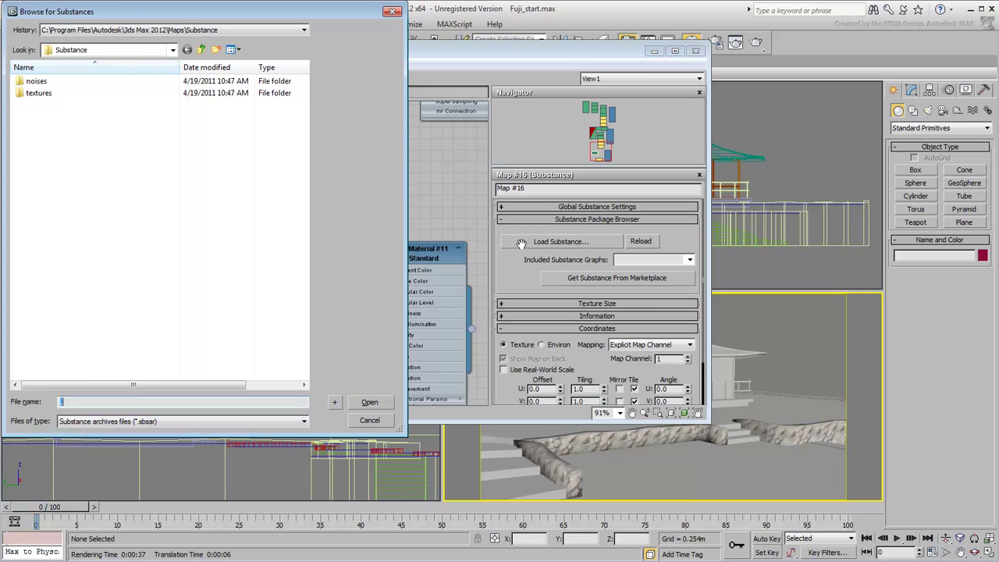
{"action": "double_click", "coordinate": [43, 92]}
{"action": "left_click", "coordinate": [51, 188]}
{"action": "scroll", "coordinate": [50, 188], "scroll_direction": "down", "scroll_amount": 15}
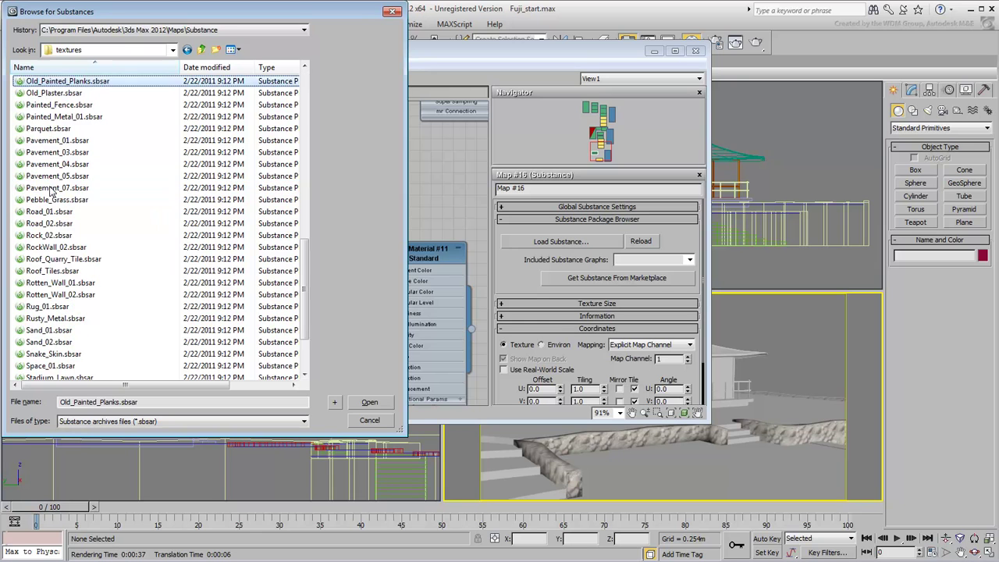
{"action": "double_click", "coordinate": [58, 83]}
{"action": "left_click_drag", "start_coordinate": [273, 282], "coordinate": [292, 262]}
{"action": "left_click_drag", "start_coordinate": [208, 282], "coordinate": [186, 259]}
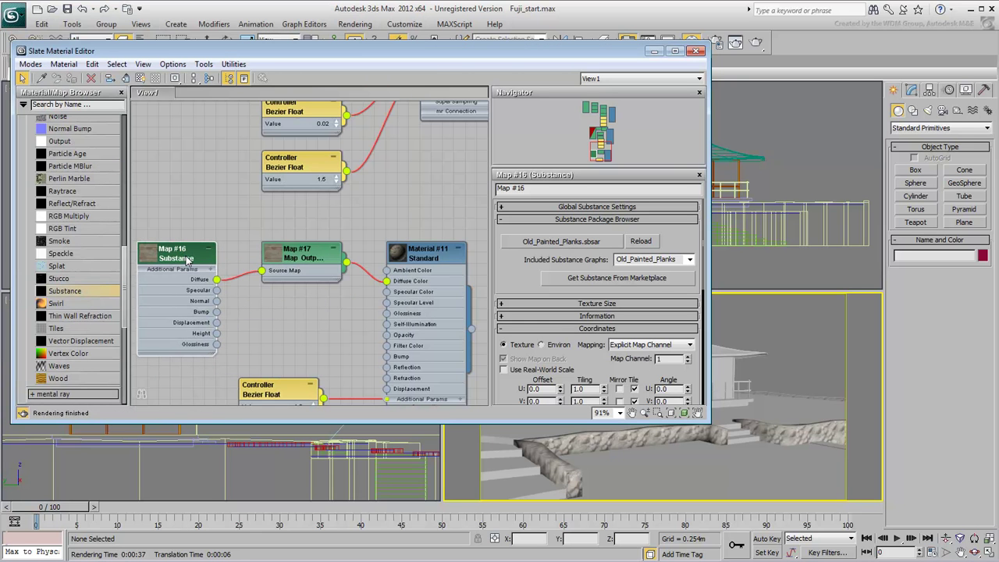
- Set the planks' Paint Age to 0.949, Screws to 0.512, Hue Shift to 0.954, Saturation to 0.484 and Luminosity to 0.432
{"action": "left_click_drag", "start_coordinate": [506, 390], "coordinate": [504, 126]}
{"action": "left_click", "coordinate": [628, 232]}
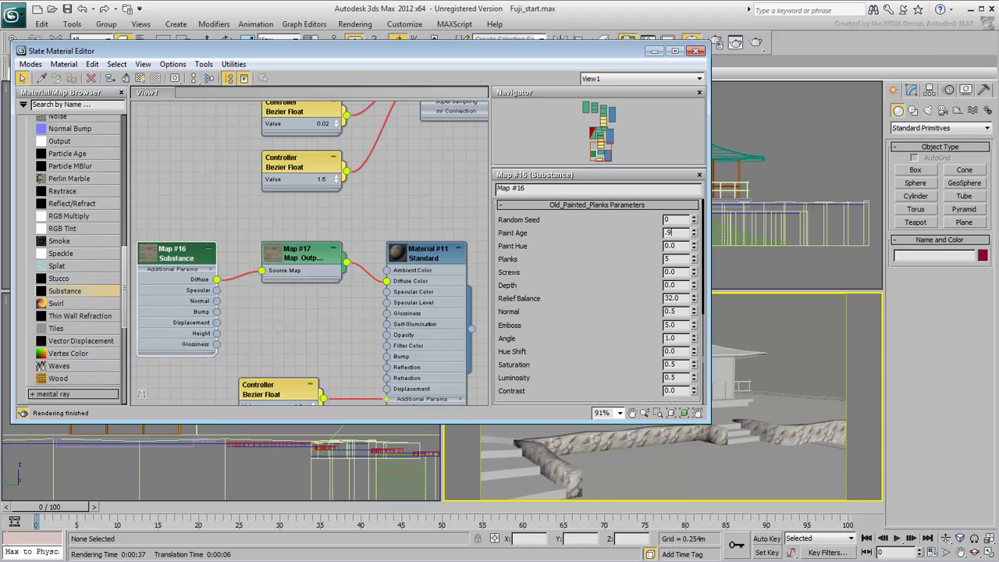
{"action": "type", "text": ".949"}
{"action": "key", "text": "Return"}
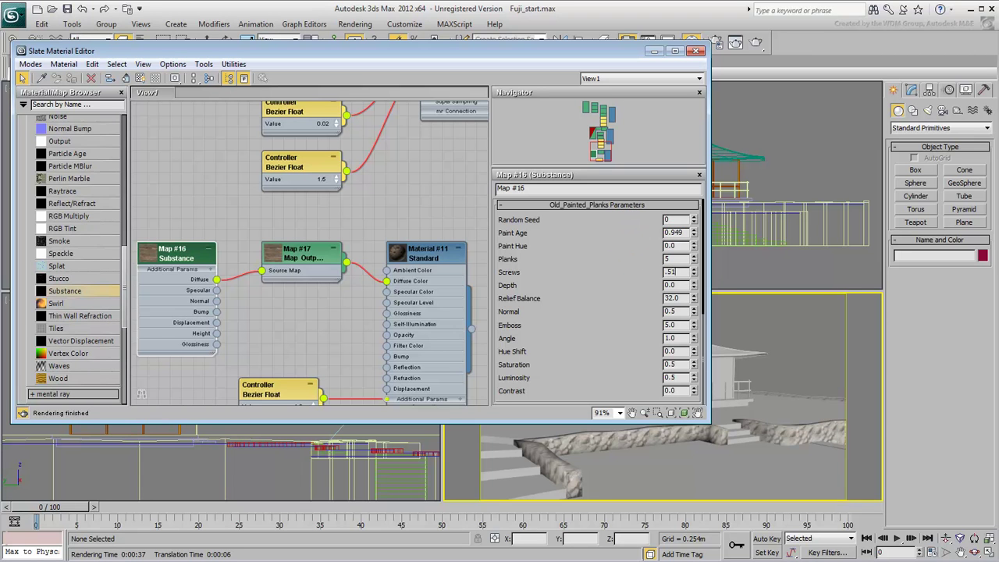
{"action": "left_click", "coordinate": [638, 360]}
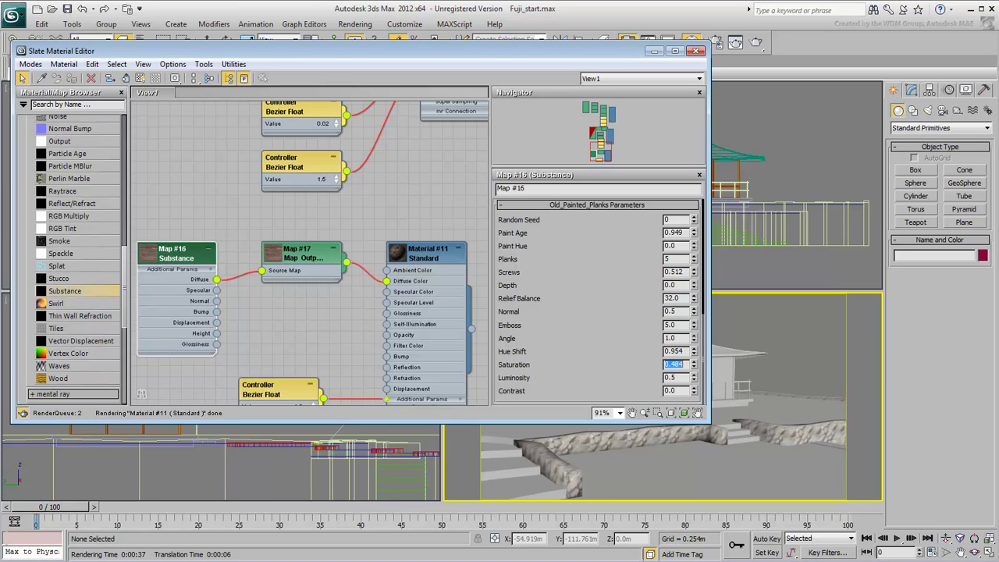
{"action": "left_click_drag", "start_coordinate": [681, 377], "coordinate": [604, 365]}
{"action": "type", "text": ".432"}
{"action": "key", "text": "Return"}
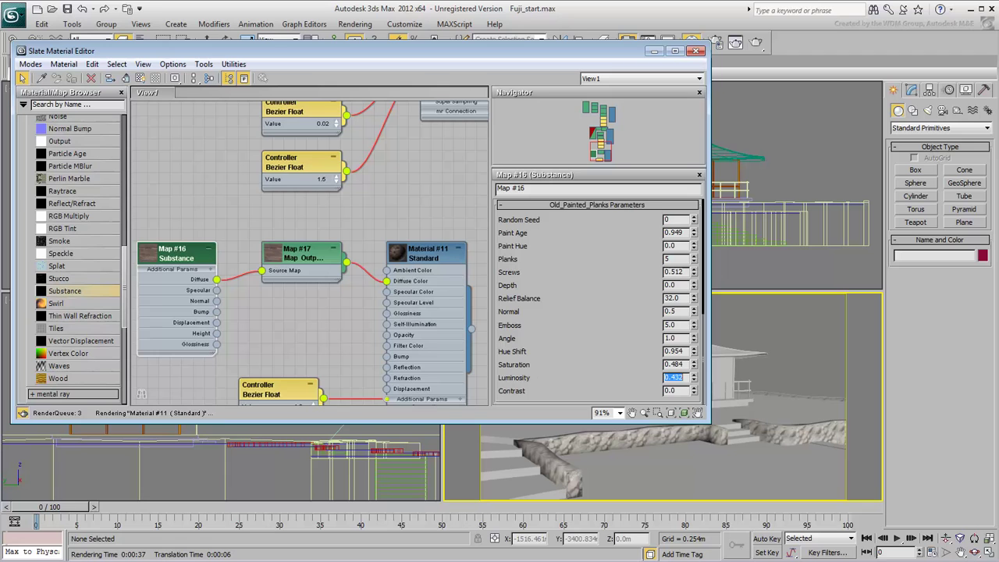
{"action": "left_click_drag", "start_coordinate": [560, 320], "coordinate": [570, 302]}
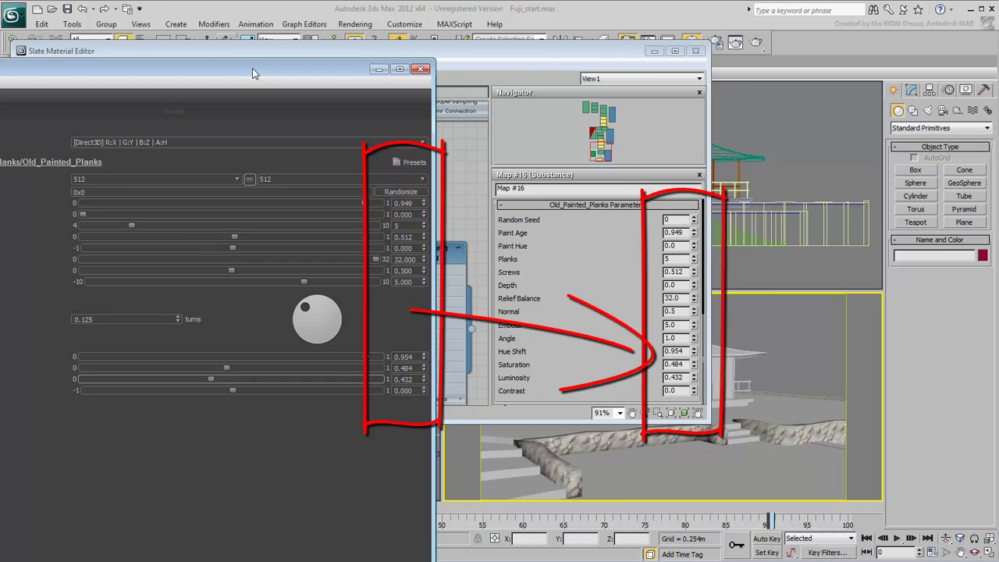
- Spread out the planks nodes and attach a Normal Bump map to the material's Bump
{"action": "middle_click_drag", "start_coordinate": [300, 295], "coordinate": [317, 227]}
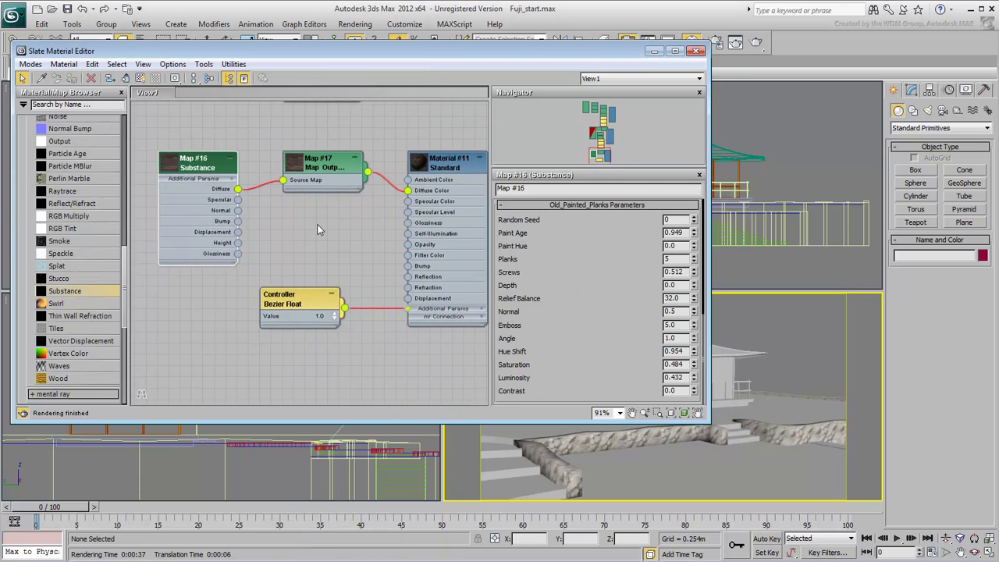
{"action": "left_click_drag", "start_coordinate": [316, 156], "coordinate": [319, 139]}
{"action": "left_click_drag", "start_coordinate": [199, 165], "coordinate": [174, 177]}
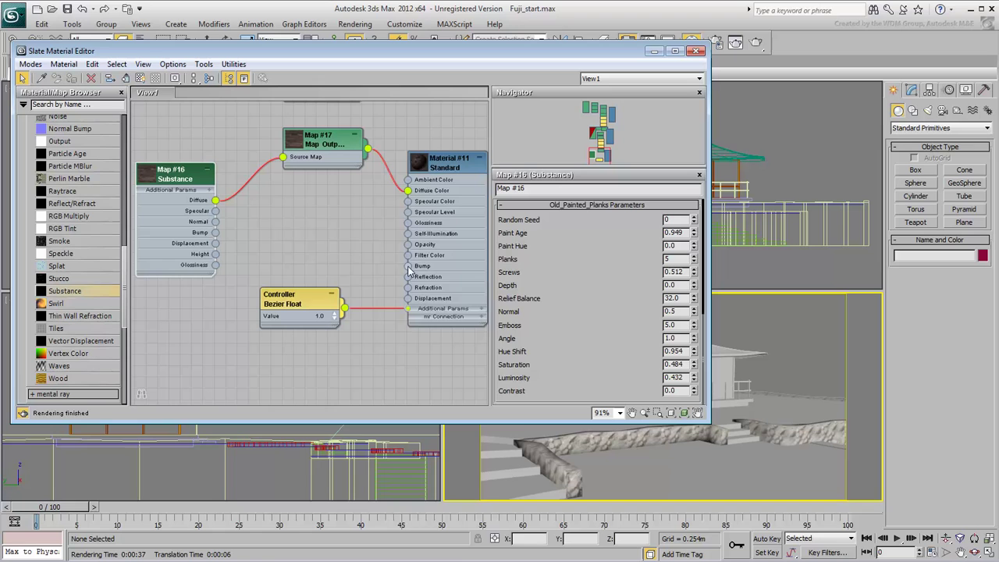
{"action": "left_click_drag", "start_coordinate": [407, 266], "coordinate": [332, 239]}
{"action": "mouse_move", "coordinate": [356, 276]}
{"action": "left_click", "coordinate": [457, 448]}
- Connect the planks Substance's Normal output to the Normal Bump's Normal input, making room by moving the nodes
{"action": "left_click_drag", "start_coordinate": [306, 303], "coordinate": [306, 348]}
{"action": "left_click_drag", "start_coordinate": [242, 298], "coordinate": [293, 344]}
{"action": "left_click_drag", "start_coordinate": [277, 304], "coordinate": [290, 337]}
{"action": "left_click_drag", "start_coordinate": [328, 239], "coordinate": [283, 225]}
{"action": "left_click_drag", "start_coordinate": [180, 221], "coordinate": [271, 223]}
{"action": "left_click_drag", "start_coordinate": [334, 213], "coordinate": [368, 202]}
- Connect the planks Substance's Bump output to the Additional Bump input and set the material's bump amount controller to 0.45
{"action": "left_click_drag", "start_coordinate": [171, 173], "coordinate": [160, 207]}
{"action": "left_click_drag", "start_coordinate": [205, 267], "coordinate": [318, 225]}
{"action": "left_click_drag", "start_coordinate": [364, 200], "coordinate": [364, 234]}
{"action": "left_click_drag", "start_coordinate": [237, 233], "coordinate": [295, 279]}
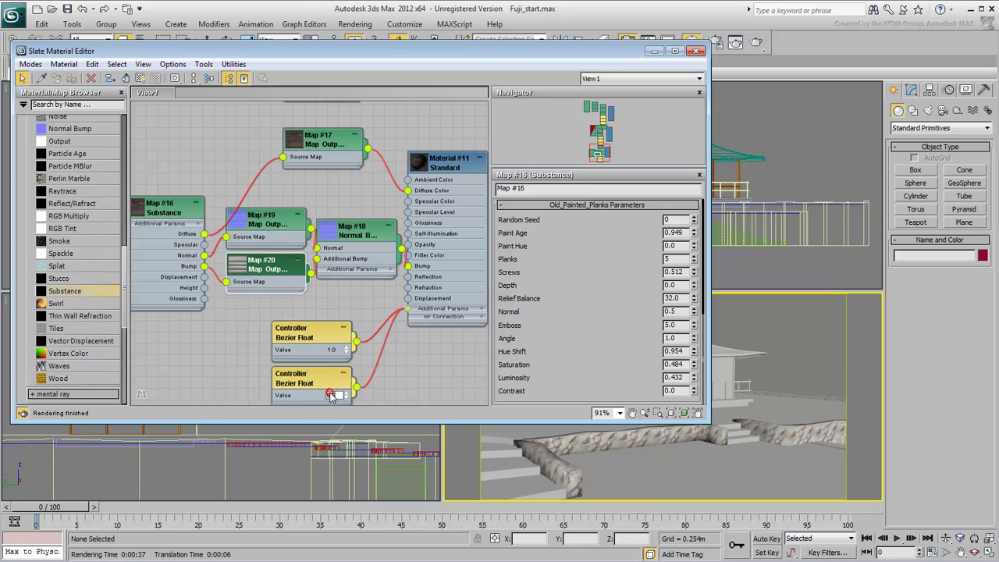
{"action": "type", "text": "0.45"}
{"action": "key", "text": "Return"}
- Insert a Color Correction map between the planks' diffuse Map Output Selector and the material's Diffuse Color, and tidy the nodes
{"action": "left_click_drag", "start_coordinate": [155, 159], "coordinate": [239, 267]}
{"action": "middle_click_drag", "start_coordinate": [341, 170], "coordinate": [309, 234]}
{"action": "left_click_drag", "start_coordinate": [305, 209], "coordinate": [237, 210]}
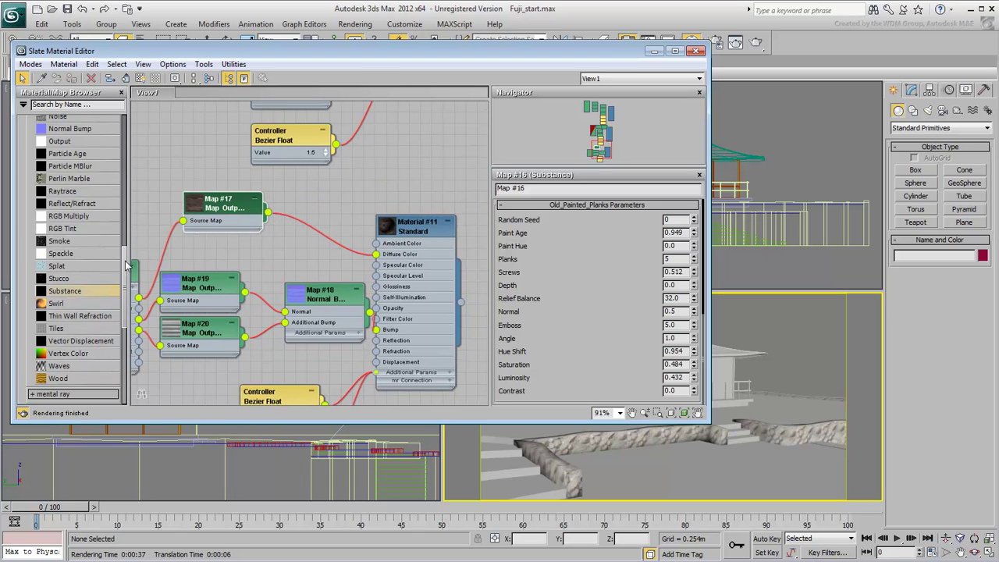
{"action": "scroll", "coordinate": [126, 265], "scroll_direction": "up", "scroll_amount": 7}
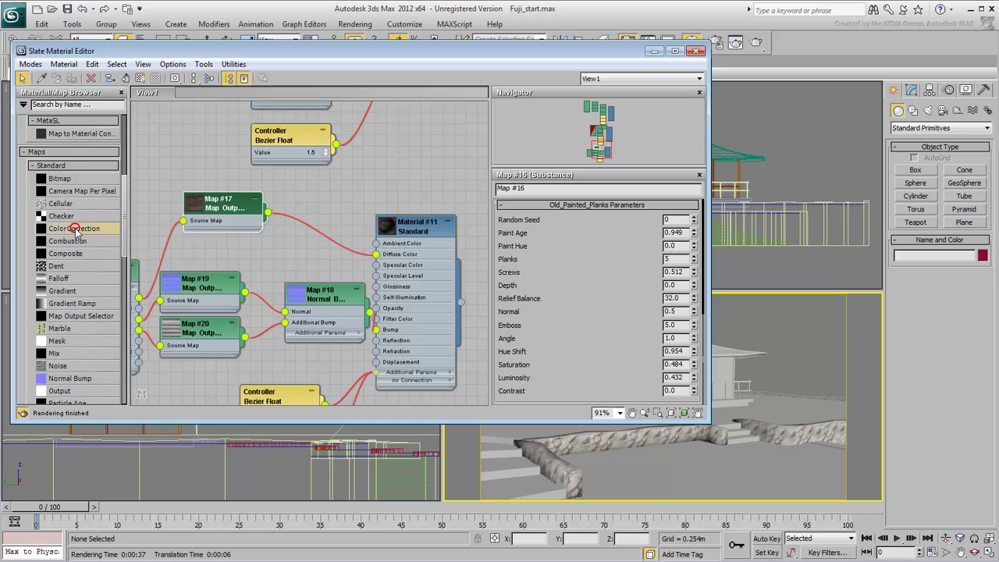
{"action": "left_click_drag", "start_coordinate": [75, 229], "coordinate": [303, 227]}
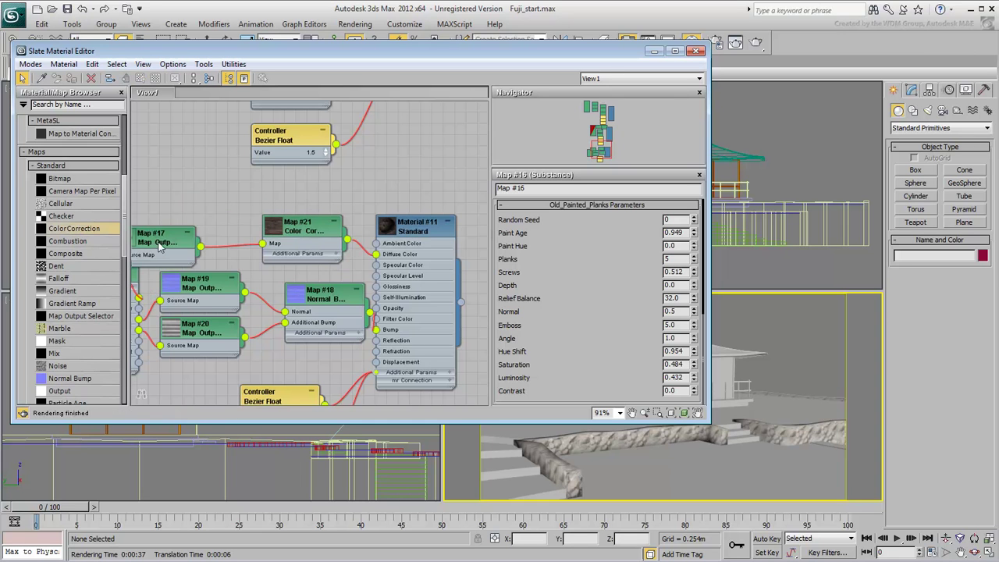
{"action": "left_click_drag", "start_coordinate": [196, 229], "coordinate": [239, 195]}
- Switch the planks' Color Correction lightness to Advanced and set its RGB Gamma/Contrast to 0.5
{"action": "double_click", "coordinate": [315, 238]}
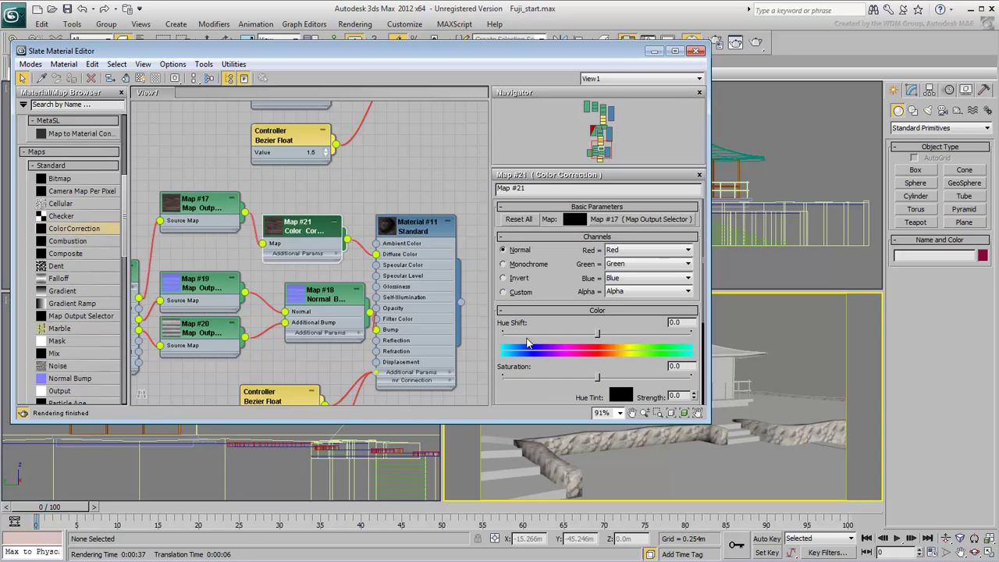
{"action": "scroll", "coordinate": [533, 393], "scroll_direction": "down", "scroll_amount": 3}
{"action": "left_click", "coordinate": [634, 308]}
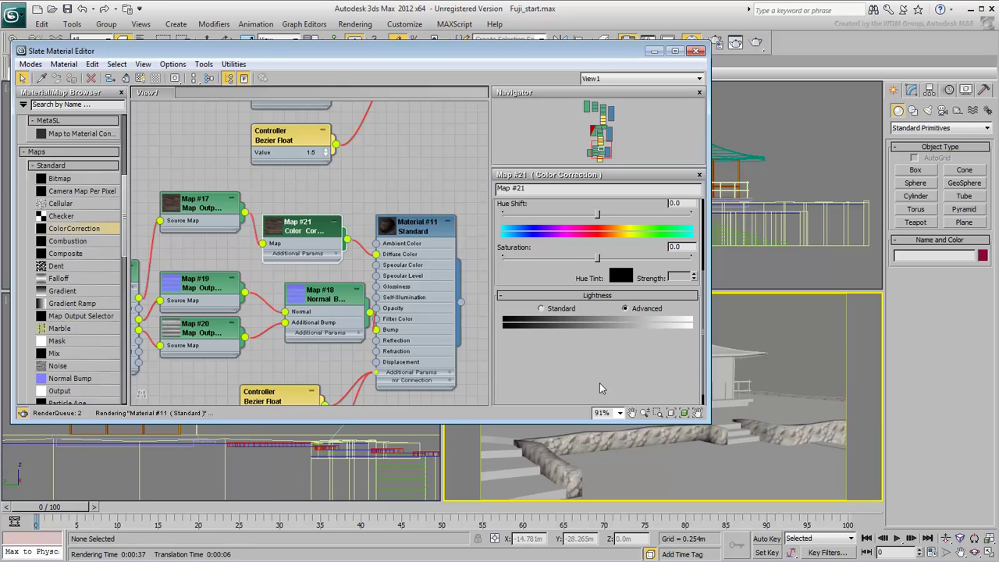
{"action": "double_click", "coordinate": [592, 356]}
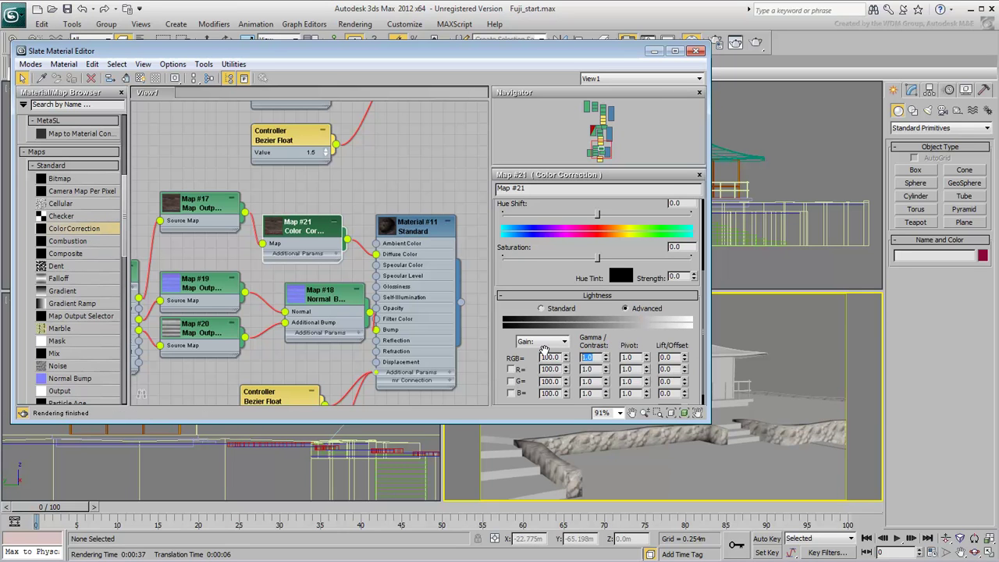
{"action": "type", "text": ".5"}
{"action": "key", "text": "Return"}
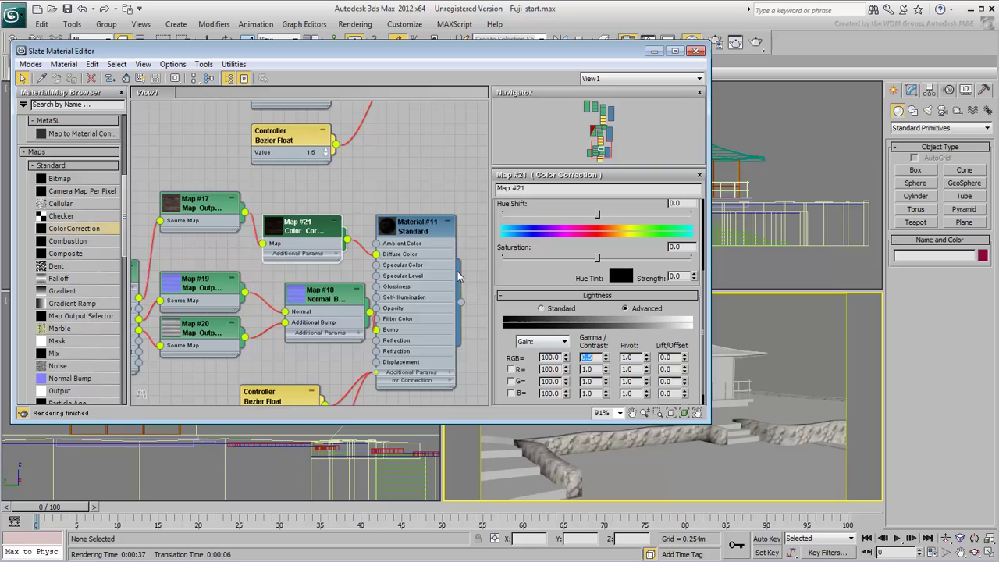
- Turn on viewport display for the planks Substance map
{"action": "middle_click_drag", "start_coordinate": [287, 268], "coordinate": [314, 236]}
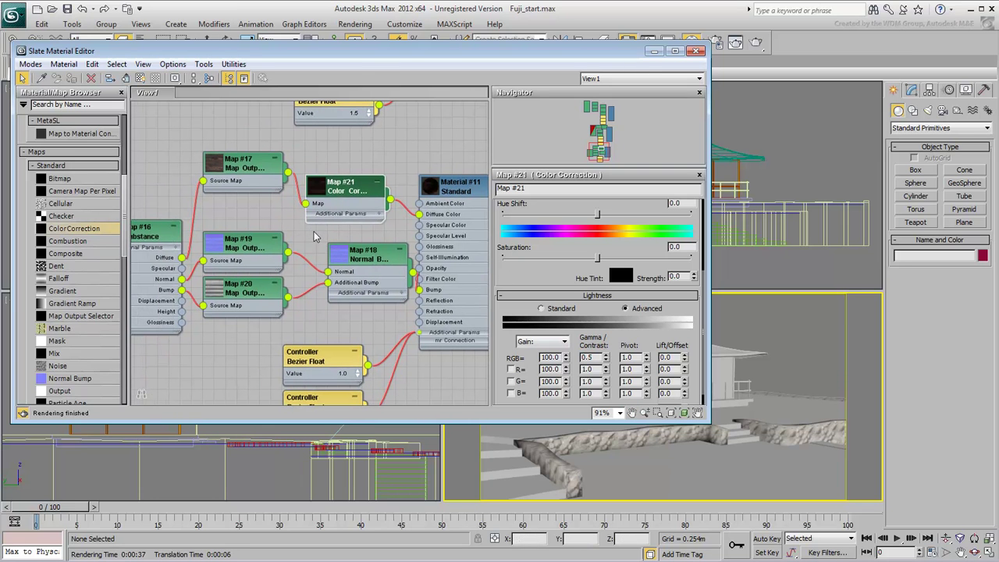
{"action": "left_click", "coordinate": [157, 237]}
{"action": "left_click", "coordinate": [138, 81]}
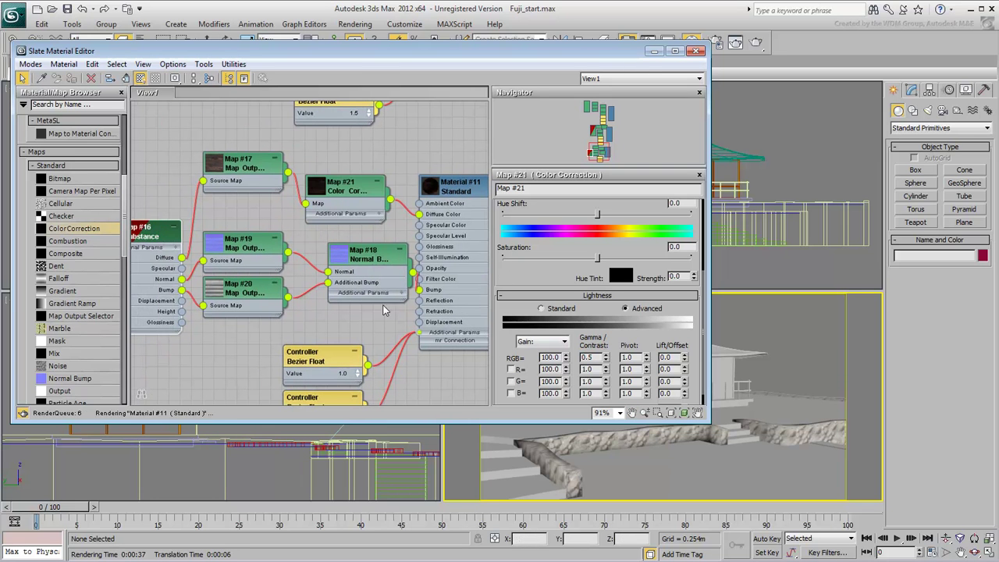
- Assign the planks material to the building's roof and render the camera view
{"action": "middle_click_drag", "start_coordinate": [437, 316], "coordinate": [365, 321]}
{"action": "left_click_drag", "start_coordinate": [431, 267], "coordinate": [721, 351]}
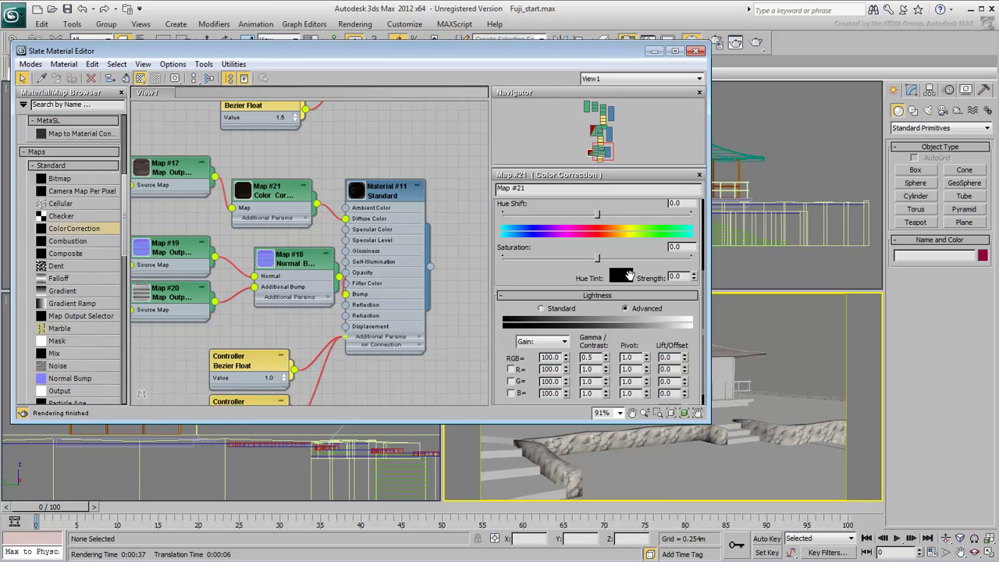
{"action": "left_click_drag", "start_coordinate": [659, 56], "coordinate": [498, 64]}
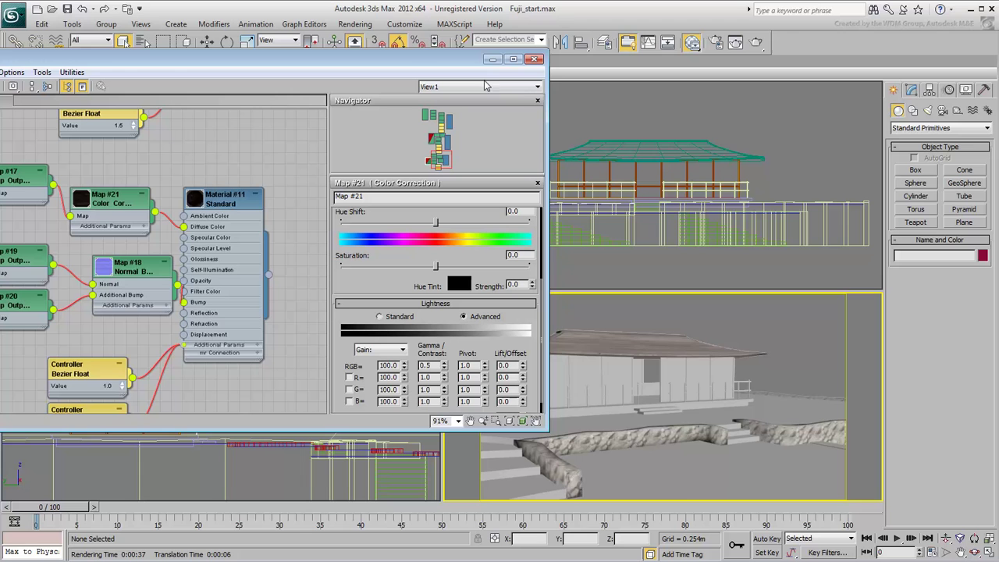
{"action": "left_click", "coordinate": [756, 42]}
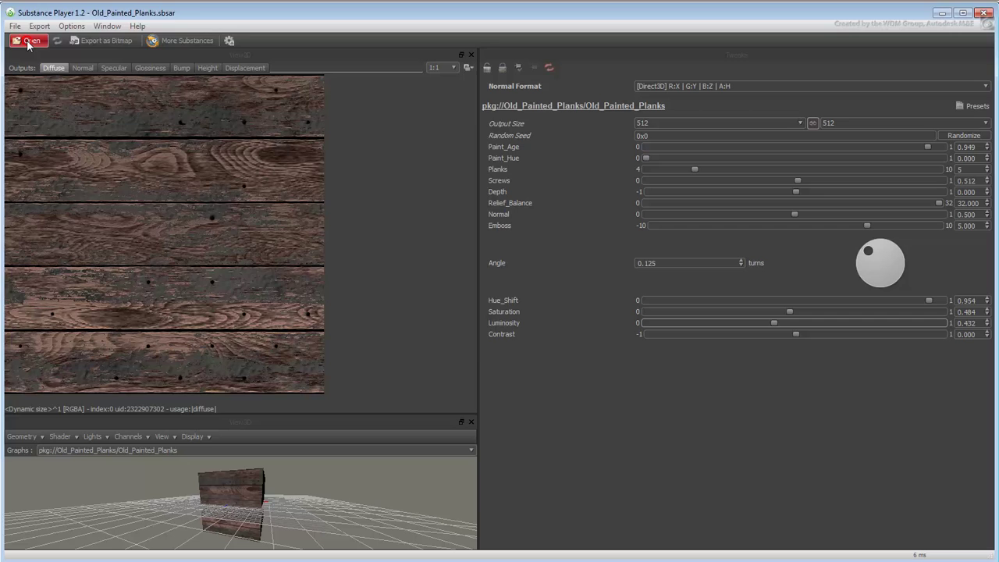
- In Substance Player, open Cane.sbsar from the textures folder
{"action": "left_click", "coordinate": [29, 42]}
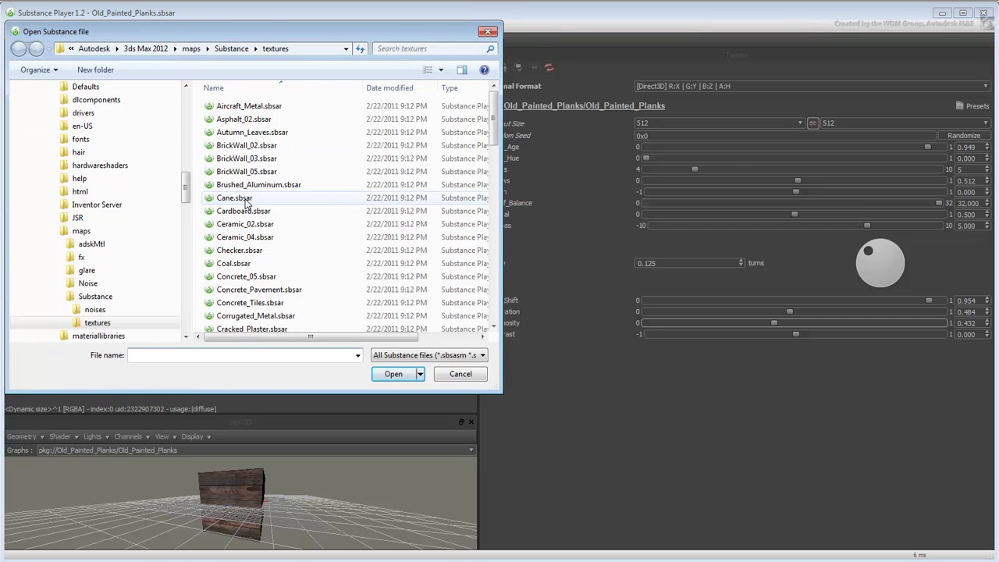
{"action": "left_click", "coordinate": [245, 198]}
{"action": "double_click", "coordinate": [244, 198]}
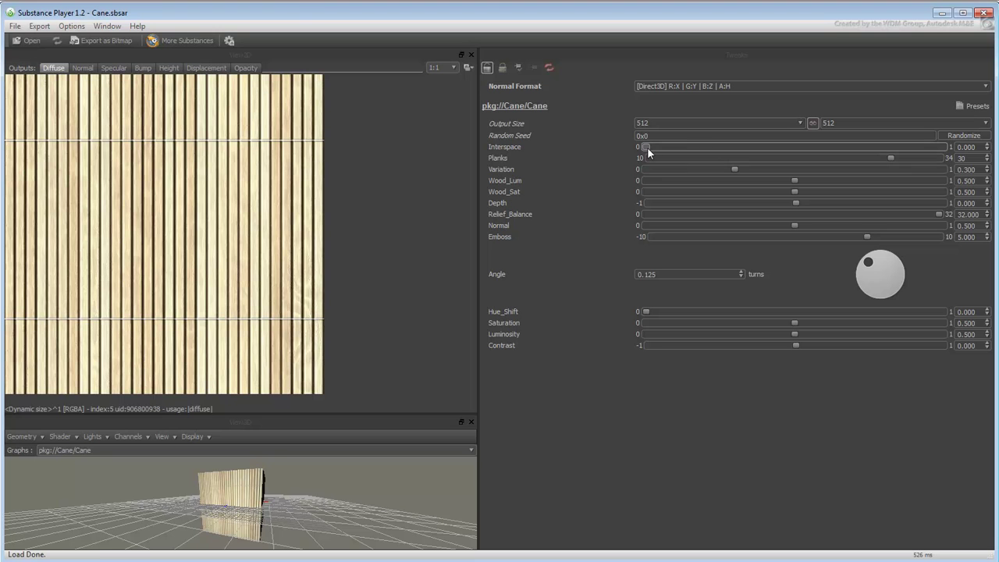
- Set the cane's Interspace to 0.205 and Planks to 34, and raise Variation well above its default
{"action": "left_click_drag", "start_coordinate": [646, 147], "coordinate": [706, 147]}
{"action": "left_click_drag", "start_coordinate": [890, 157], "coordinate": [939, 157]}
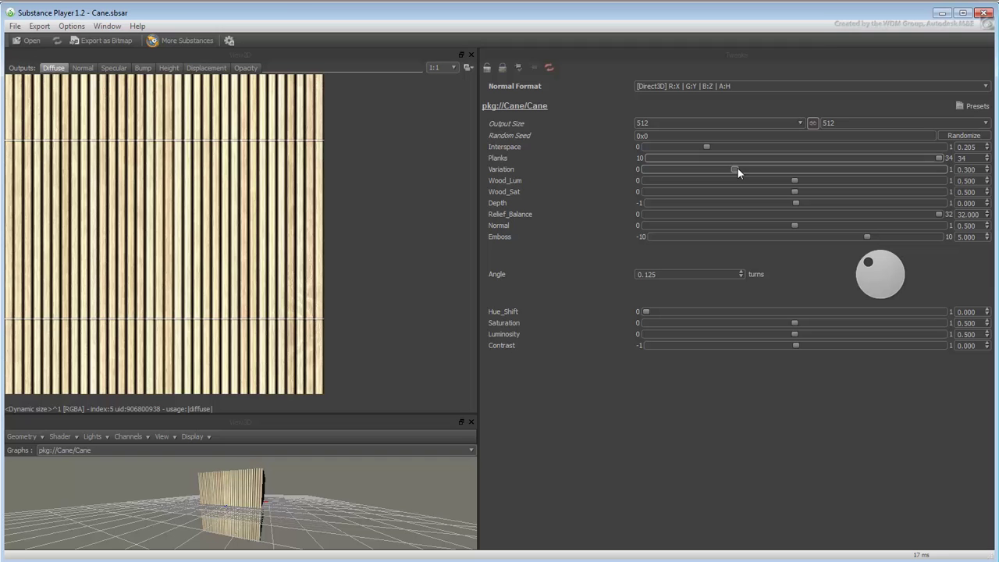
{"action": "left_click_drag", "start_coordinate": [736, 168], "coordinate": [883, 169]}
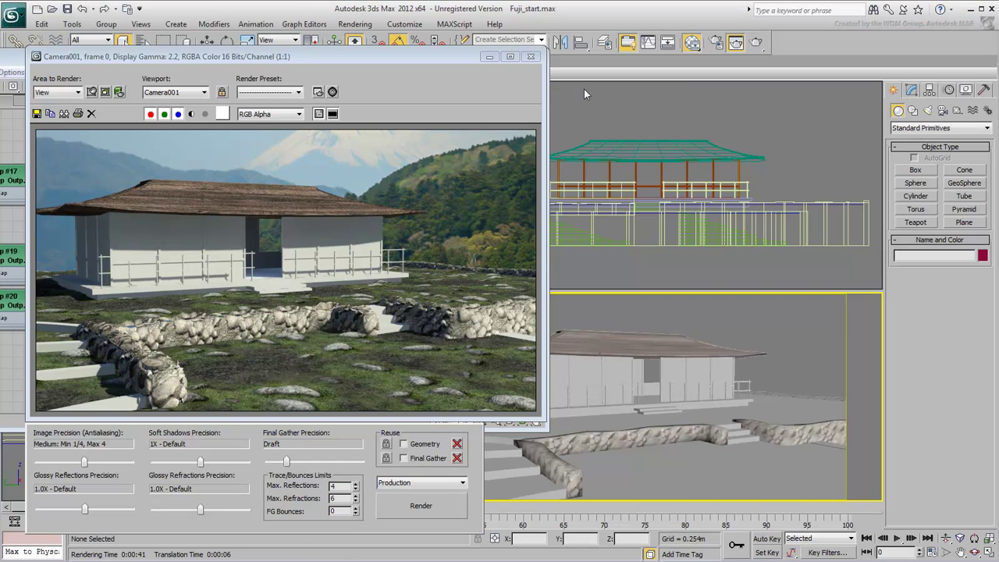
- Back in 3ds Max, close the rendered frame and add another Standard material below the planks material's nodes
{"action": "left_click", "coordinate": [535, 57]}
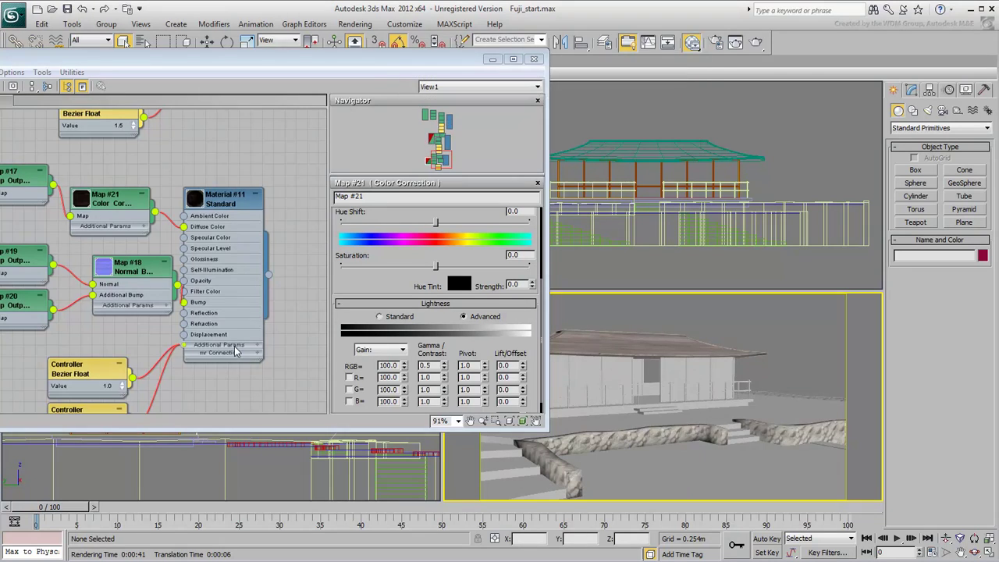
{"action": "middle_click_drag", "start_coordinate": [237, 277], "coordinate": [273, 213]}
{"action": "left_click_drag", "start_coordinate": [237, 57], "coordinate": [497, 74]}
{"action": "middle_click_drag", "start_coordinate": [471, 373], "coordinate": [476, 196]}
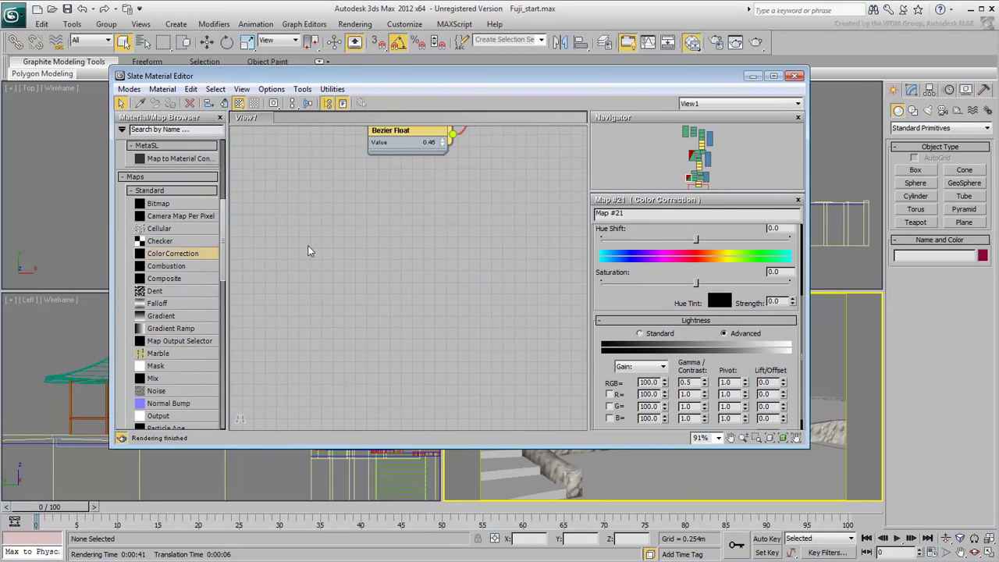
{"action": "scroll", "coordinate": [225, 220], "scroll_direction": "up", "scroll_amount": 5}
{"action": "double_click", "coordinate": [152, 260]}
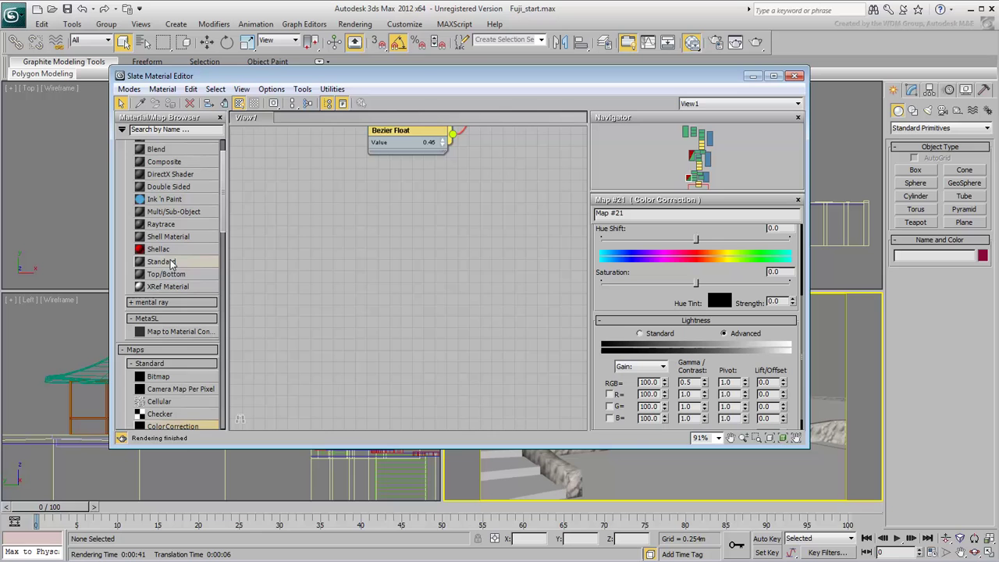
- Add a Substance map for the cane and connect it to the newest material's Diffuse Color
{"action": "left_click_drag", "start_coordinate": [224, 203], "coordinate": [227, 316]}
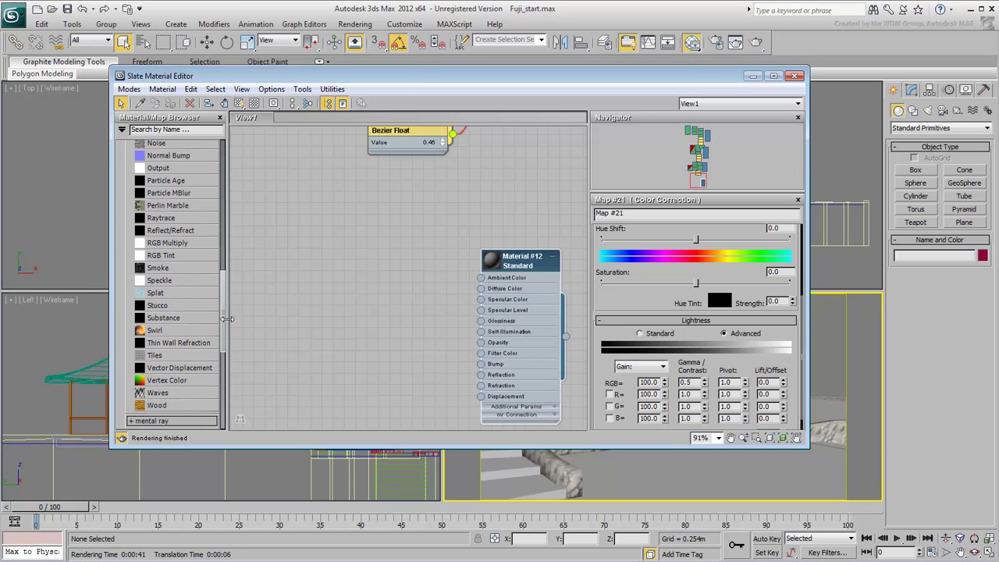
{"action": "left_click_drag", "start_coordinate": [164, 317], "coordinate": [280, 272]}
{"action": "left_click_drag", "start_coordinate": [351, 279], "coordinate": [483, 292]}
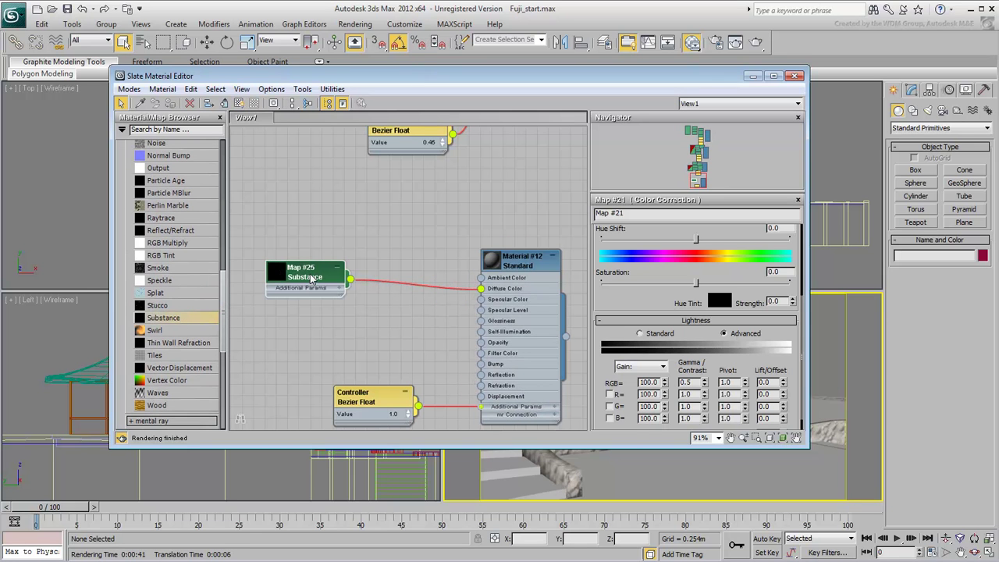
- Load Cane.sbsar into the new Substance map and spread out its node and the diffuse Map Output node beside the material
{"action": "double_click", "coordinate": [305, 272]}
{"action": "left_click", "coordinate": [660, 266]}
{"action": "double_click", "coordinate": [39, 93]}
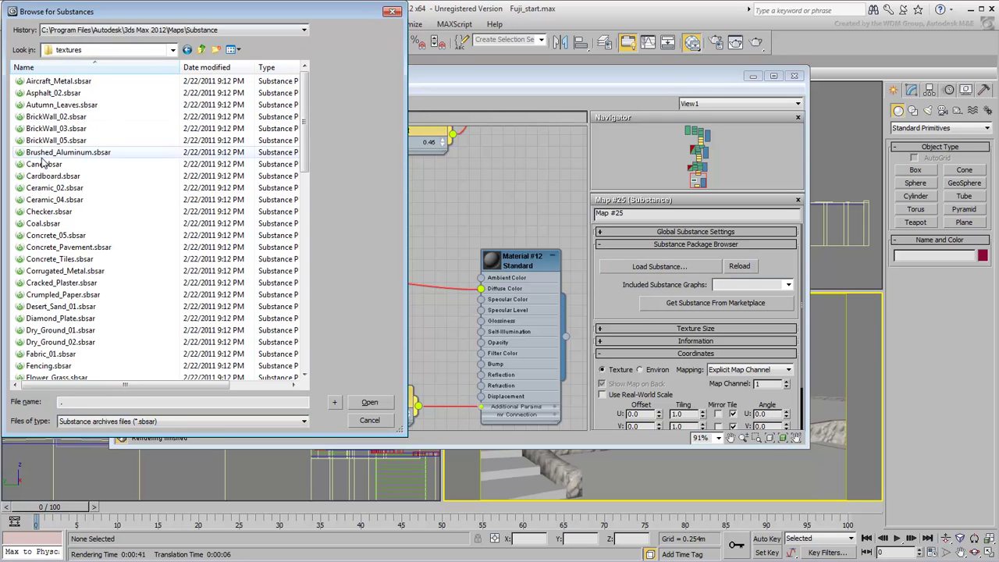
{"action": "double_click", "coordinate": [39, 163]}
{"action": "left_click_drag", "start_coordinate": [332, 295], "coordinate": [299, 284]}
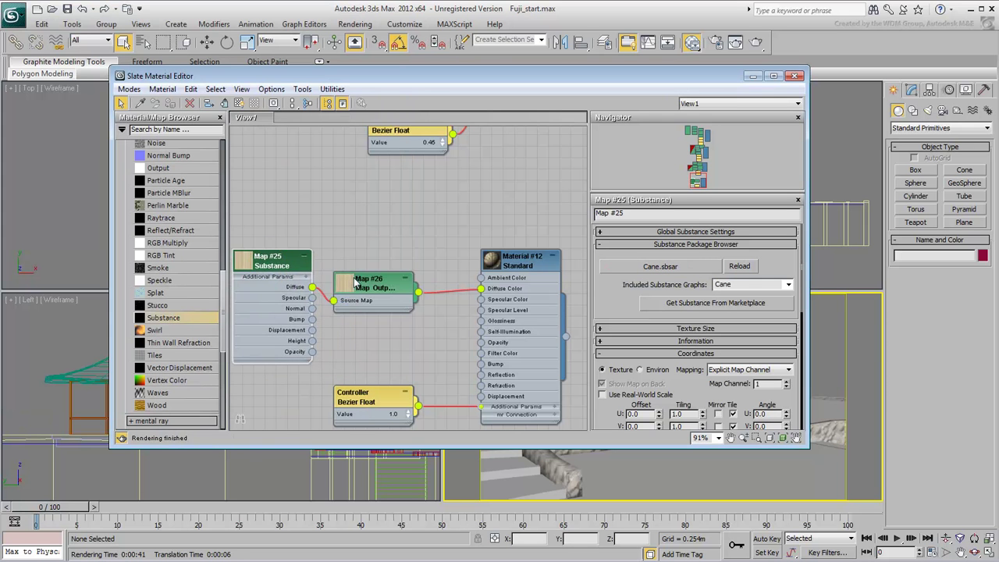
{"action": "left_click_drag", "start_coordinate": [370, 284], "coordinate": [382, 238]}
{"action": "left_click", "coordinate": [292, 266]}
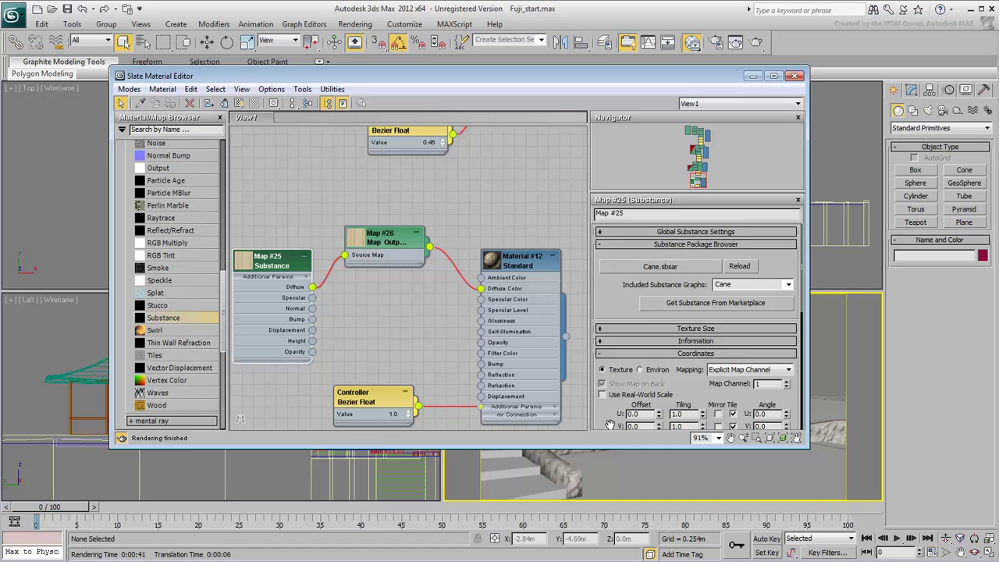
- In the cane Substance parameters, set Interspace to 0.205, Planks to 34 and Variation to 0.803
{"action": "scroll", "coordinate": [609, 424], "scroll_direction": "down", "scroll_amount": 10}
{"action": "type", "text": "."}
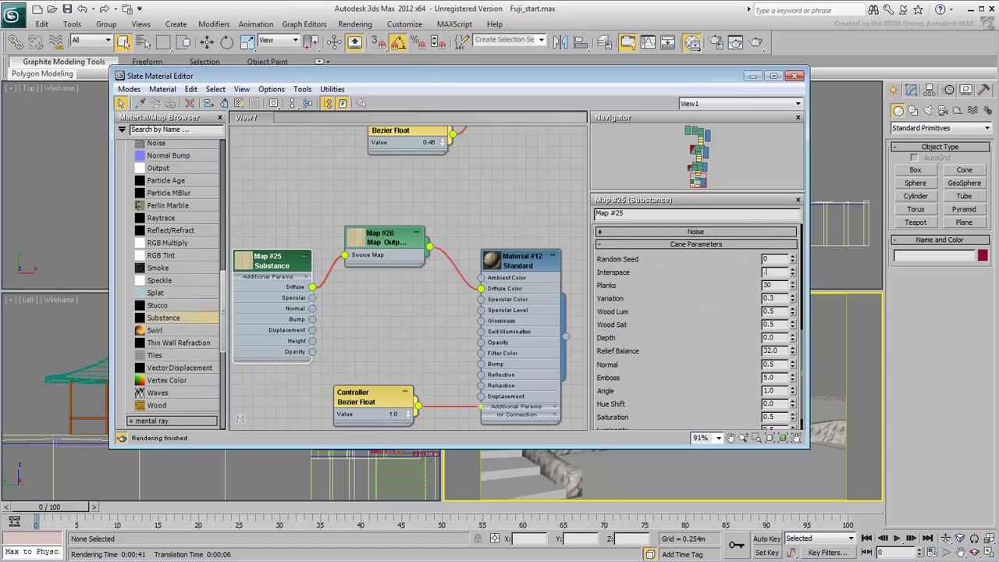
{"action": "type", "text": "205"}
{"action": "key", "text": "Return"}
{"action": "left_click_drag", "start_coordinate": [793, 286], "coordinate": [792, 282]}
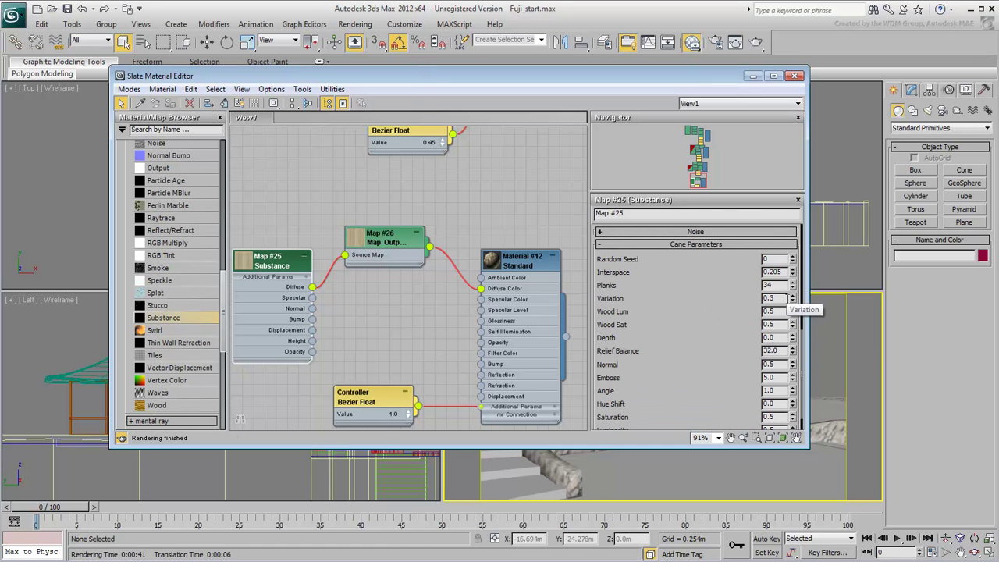
{"action": "double_click", "coordinate": [784, 298]}
{"action": "type", "text": ".803"}
{"action": "key", "text": "Return"}
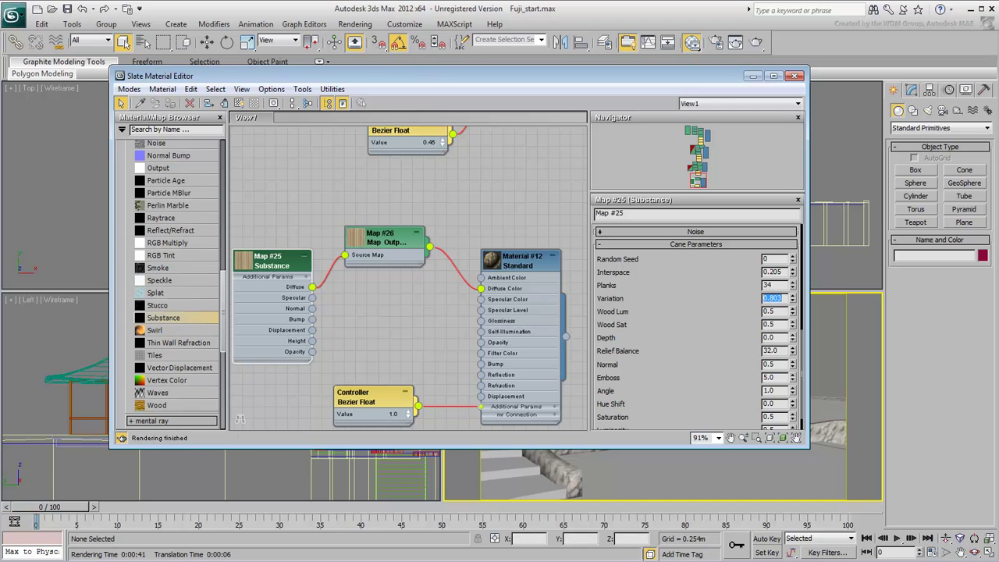
- Assign the cane material to the temple walls in the camera view and show it shaded in the viewport
{"action": "left_click_drag", "start_coordinate": [433, 78], "coordinate": [280, 172]}
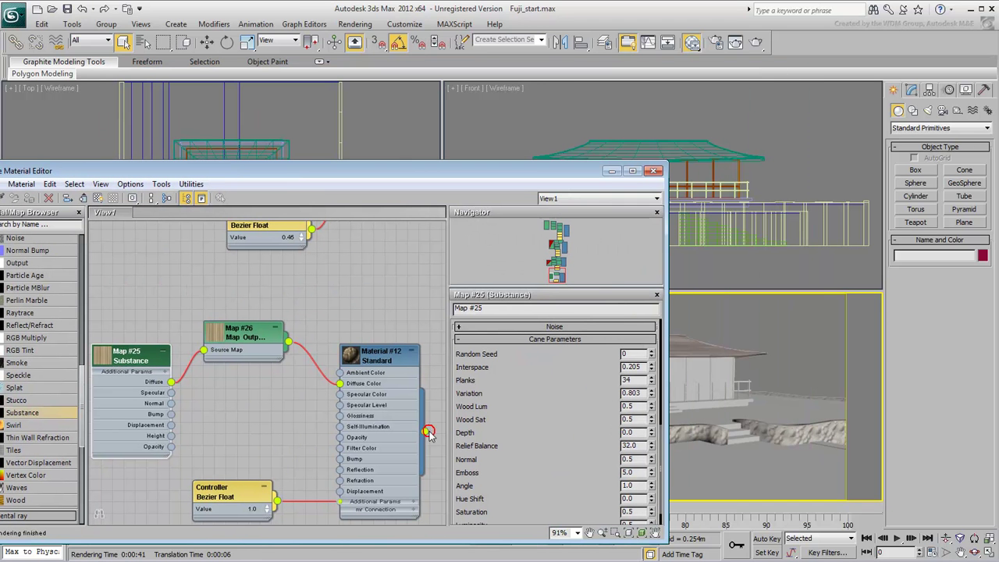
{"action": "left_click", "coordinate": [97, 197]}
{"action": "left_click_drag", "start_coordinate": [335, 173], "coordinate": [465, 126]}
- Expand the cane material's Maps parameters and connect a new Normal Bump map to its Bump input
{"action": "middle_click_drag", "start_coordinate": [415, 407], "coordinate": [450, 318]}
{"action": "left_click", "coordinate": [518, 366]}
{"action": "left_click", "coordinate": [519, 373]}
{"action": "left_click_drag", "start_coordinate": [400, 362], "coordinate": [389, 407]}
{"action": "left_click_drag", "start_coordinate": [497, 320], "coordinate": [496, 288]}
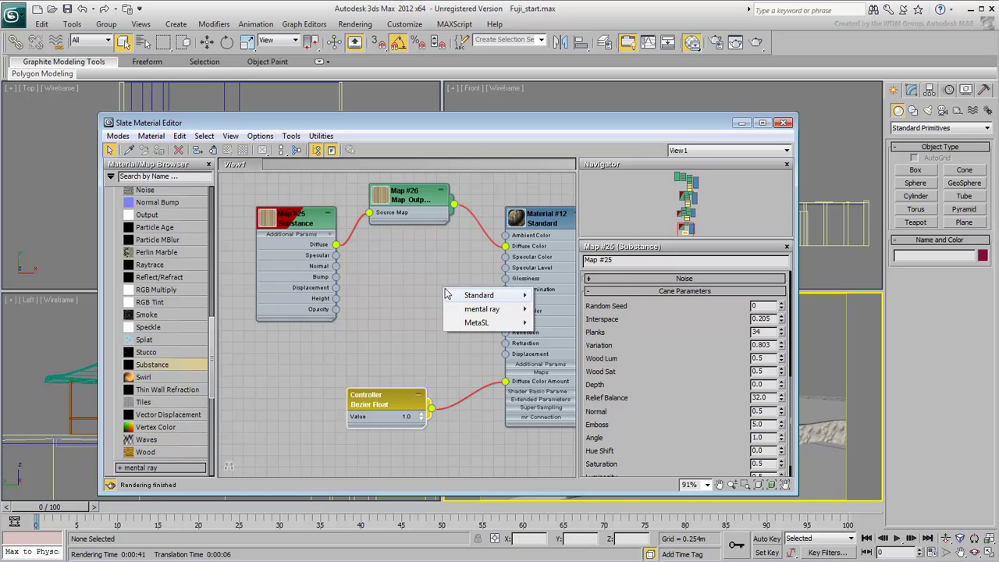
{"action": "mouse_move", "coordinate": [535, 325]}
{"action": "left_click", "coordinate": [568, 474]}
- Place the Bump Amount controller below the Diffuse Color Amount controller and set its value to 0.7
{"action": "left_click_drag", "start_coordinate": [417, 360], "coordinate": [406, 441]}
{"action": "left_click", "coordinate": [407, 462]}
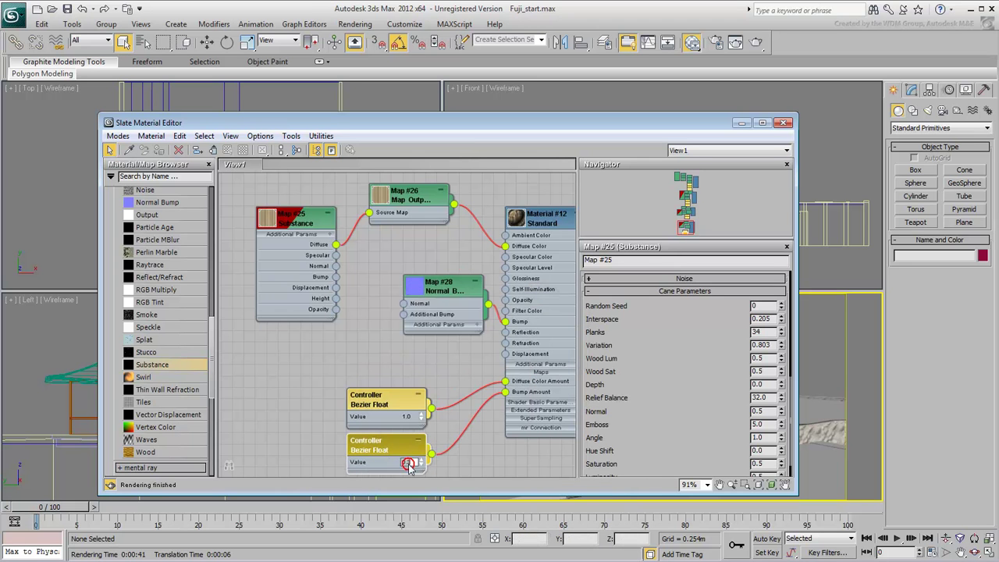
{"action": "type", "text": "0.7"}
- Connect the cane Substance's Normal output to the Normal Bump's Normal input and its Bump output to Additional Bump, arranging the nodes
{"action": "left_click_drag", "start_coordinate": [437, 288], "coordinate": [448, 266]}
{"action": "left_click_drag", "start_coordinate": [313, 224], "coordinate": [269, 257]}
{"action": "left_click_drag", "start_coordinate": [291, 299], "coordinate": [415, 281]}
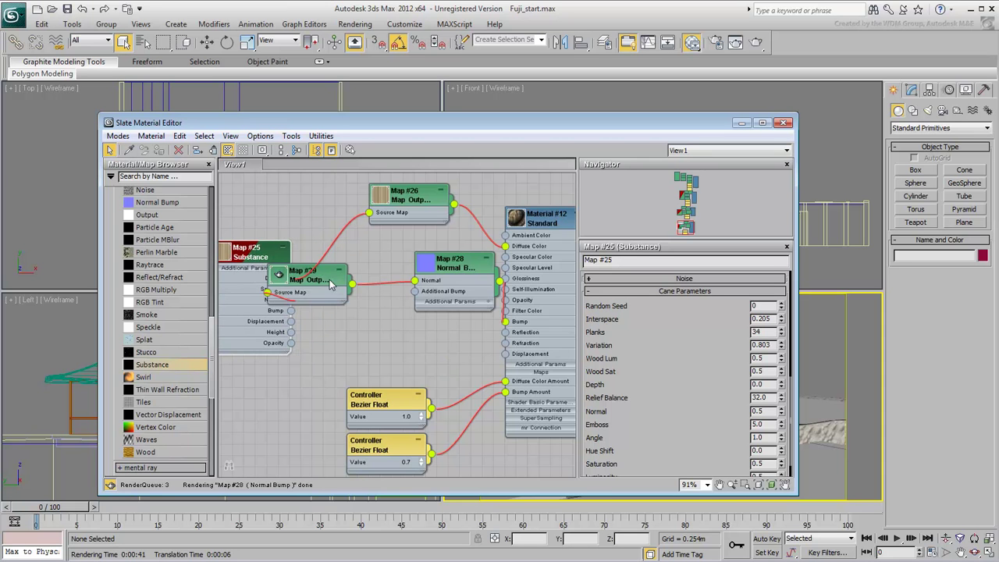
{"action": "left_click_drag", "start_coordinate": [318, 284], "coordinate": [363, 282]}
{"action": "left_click_drag", "start_coordinate": [290, 310], "coordinate": [414, 291]}
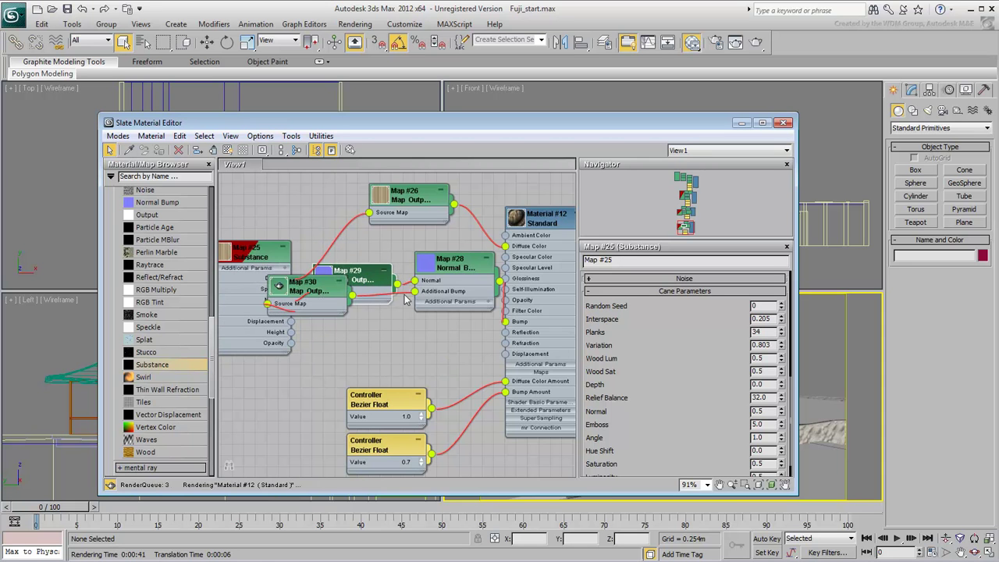
{"action": "left_click_drag", "start_coordinate": [363, 336], "coordinate": [369, 338]}
- Rotate the cane texture on the walls by setting the Substance map's W angle to 90
{"action": "middle_click_drag", "start_coordinate": [443, 332], "coordinate": [354, 332]}
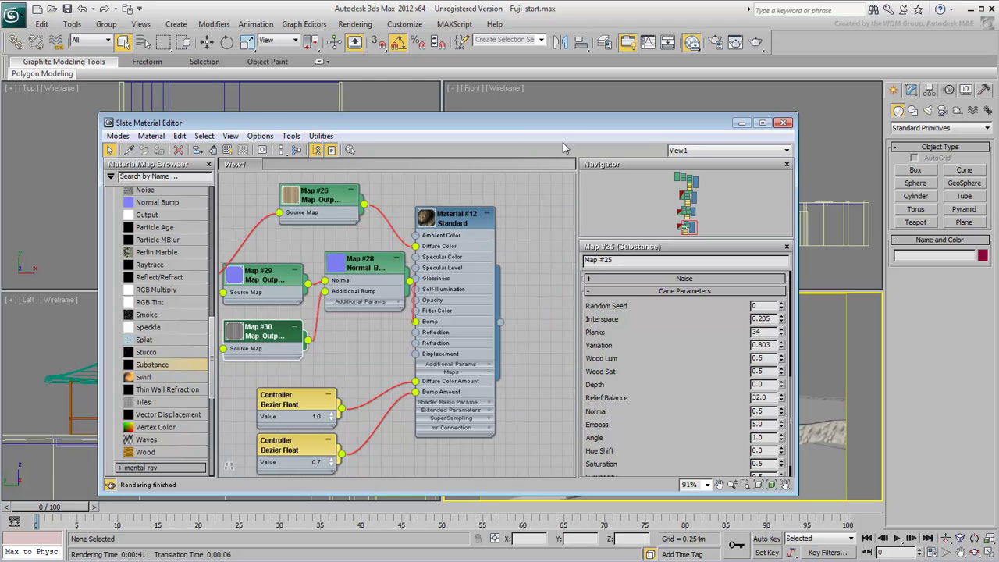
{"action": "left_click_drag", "start_coordinate": [545, 124], "coordinate": [564, 121]}
{"action": "middle_click_drag", "start_coordinate": [379, 363], "coordinate": [442, 352]}
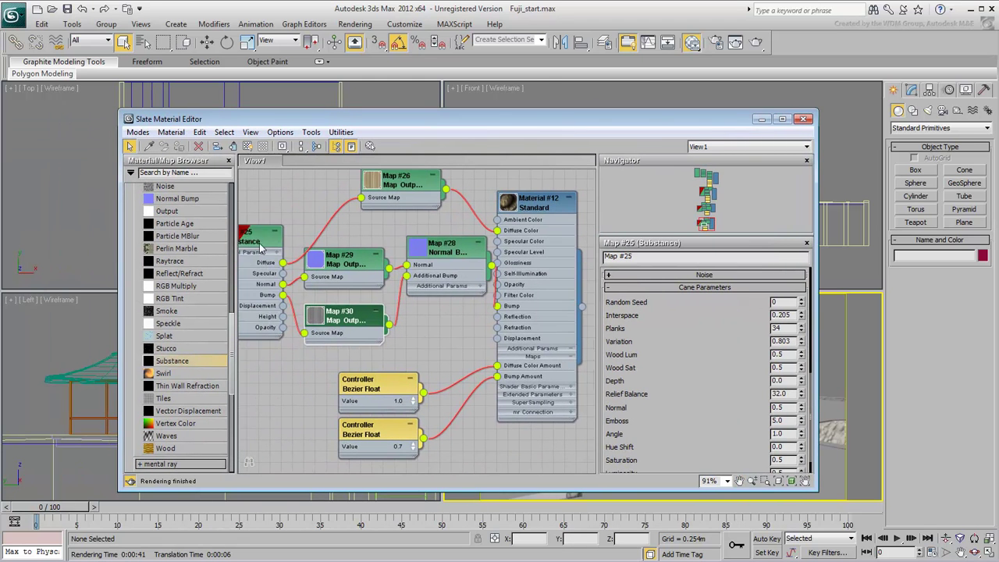
{"action": "left_click", "coordinate": [262, 237]}
{"action": "left_click_drag", "start_coordinate": [744, 330], "coordinate": [741, 501]}
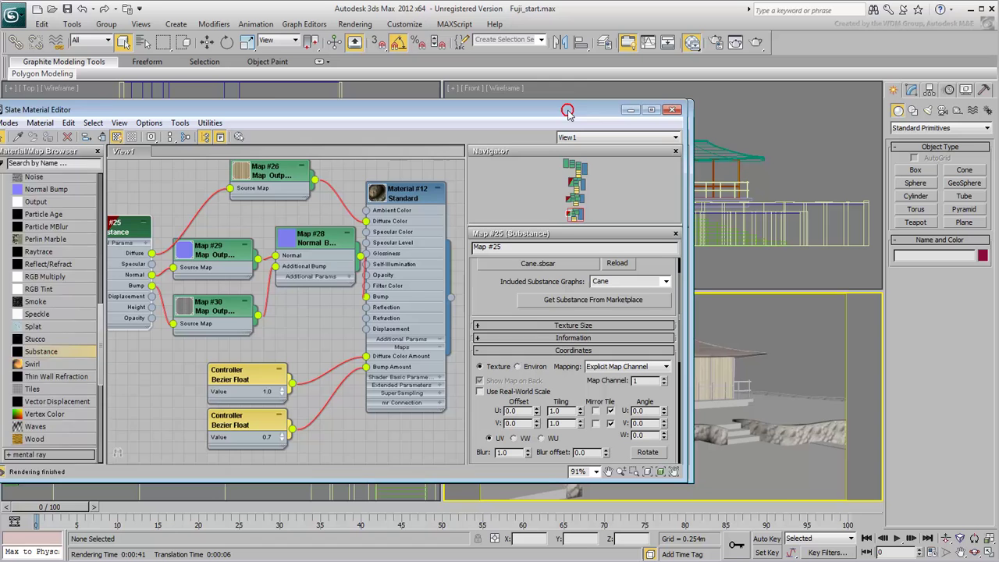
{"action": "left_click_drag", "start_coordinate": [683, 124], "coordinate": [485, 111]}
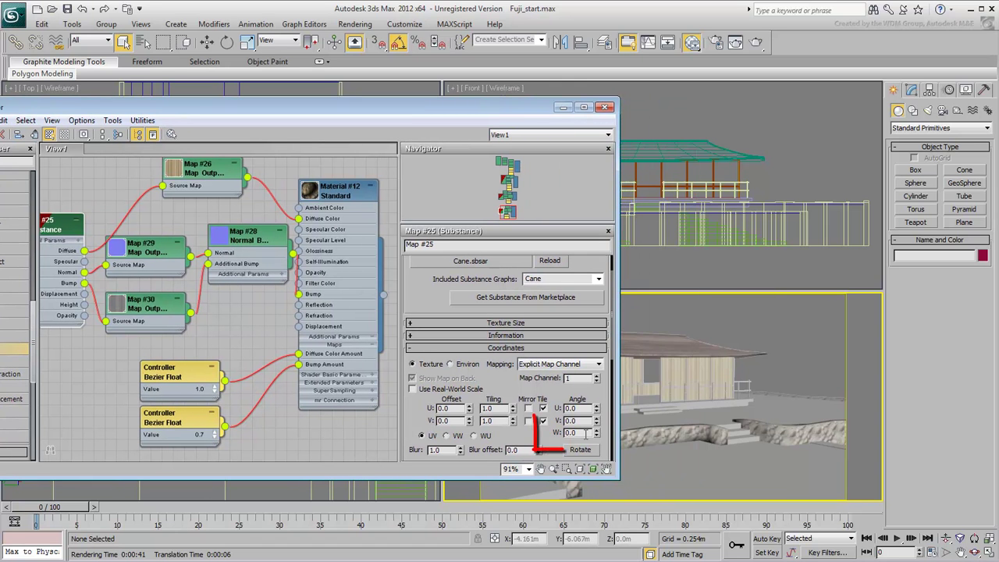
{"action": "left_click_drag", "start_coordinate": [579, 433], "coordinate": [555, 434]}
{"action": "type", "text": "90"}
{"action": "key", "text": "Return"}
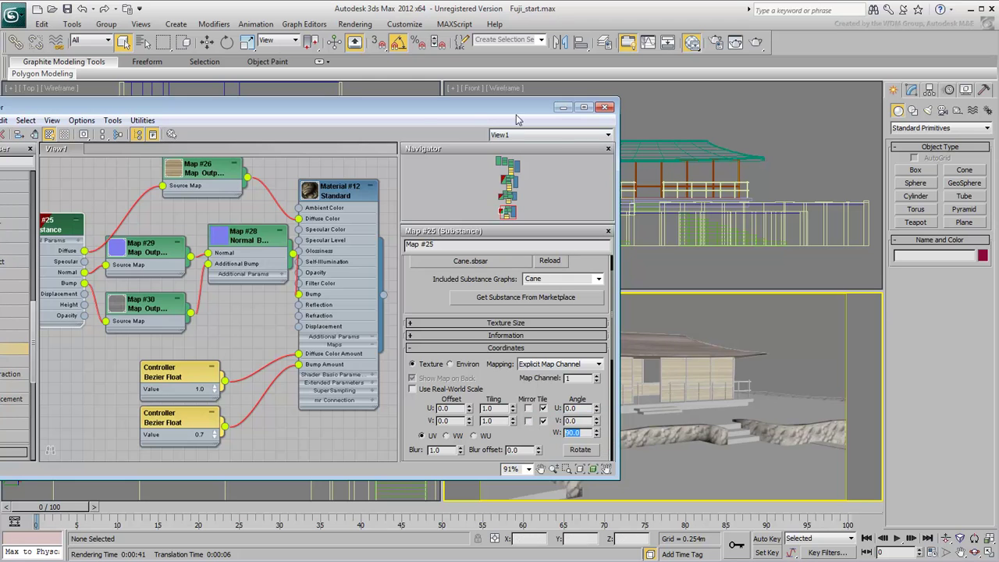
- Insert a Color Correction map between the cane's diffuse Map Output node and the material's Diffuse Color
{"action": "left_click_drag", "start_coordinate": [414, 112], "coordinate": [638, 122]}
{"action": "left_click_drag", "start_coordinate": [439, 175], "coordinate": [384, 174]}
{"action": "middle_click_drag", "start_coordinate": [384, 189], "coordinate": [383, 321]}
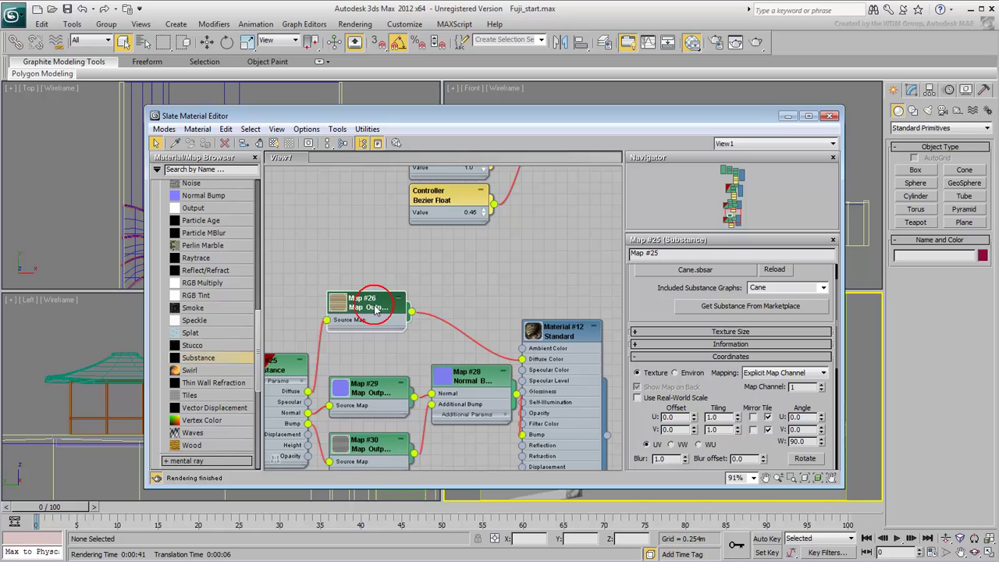
{"action": "left_click_drag", "start_coordinate": [258, 323], "coordinate": [262, 251]}
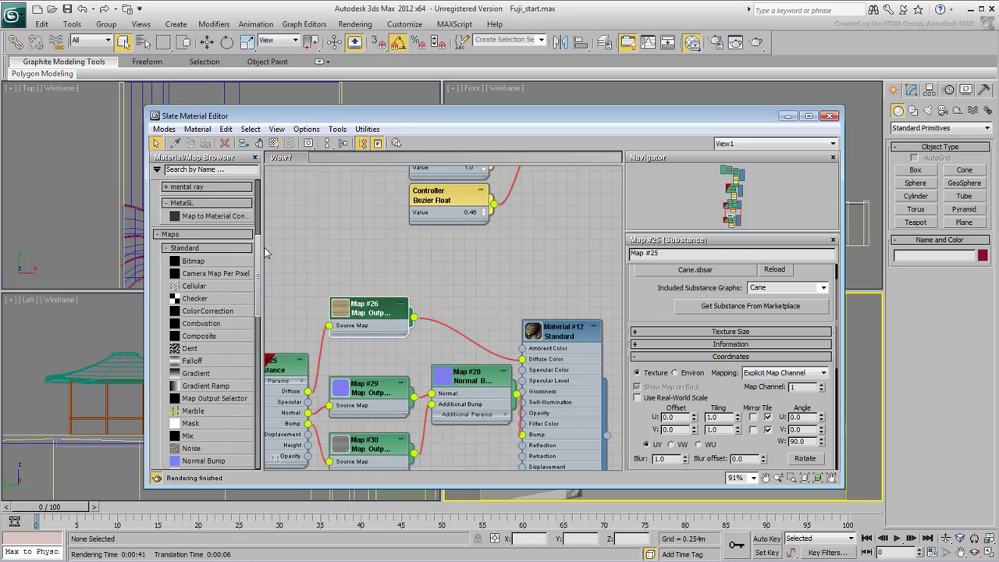
{"action": "left_click_drag", "start_coordinate": [207, 311], "coordinate": [466, 309]}
{"action": "left_click", "coordinate": [461, 340]}
{"action": "left_click_drag", "start_coordinate": [320, 357], "coordinate": [342, 302]}
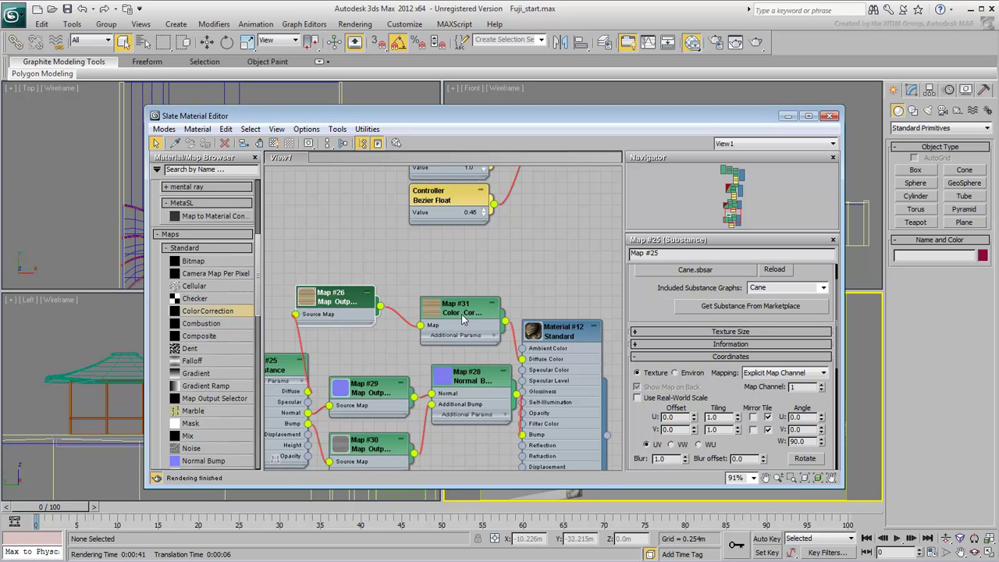
- Switch the cane Color Correction's Lightness to Advanced and set the RGB Gamma/Contrast to 0.5
{"action": "double_click", "coordinate": [466, 319]}
{"action": "scroll", "coordinate": [702, 437], "scroll_direction": "down", "scroll_amount": 5}
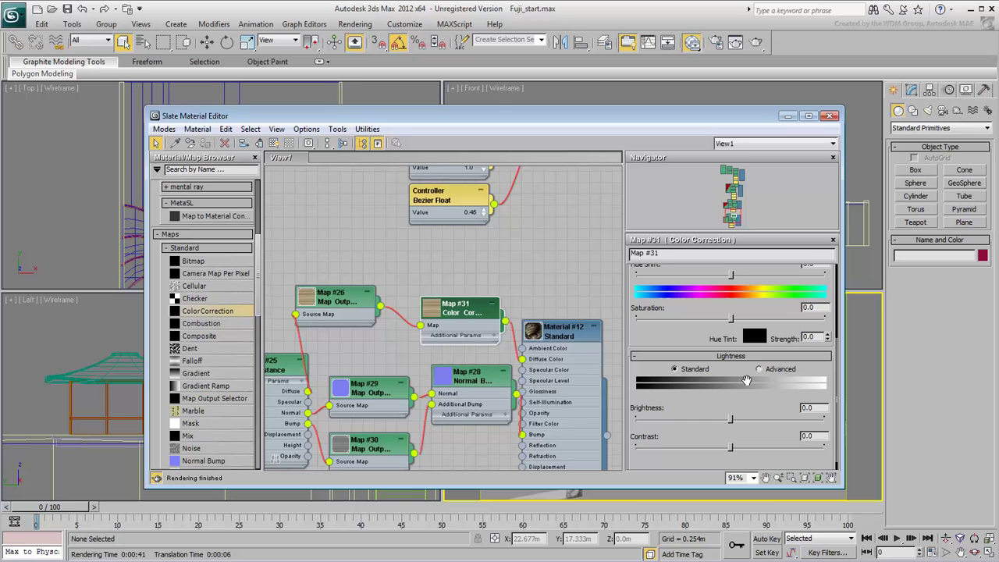
{"action": "left_click", "coordinate": [756, 369]}
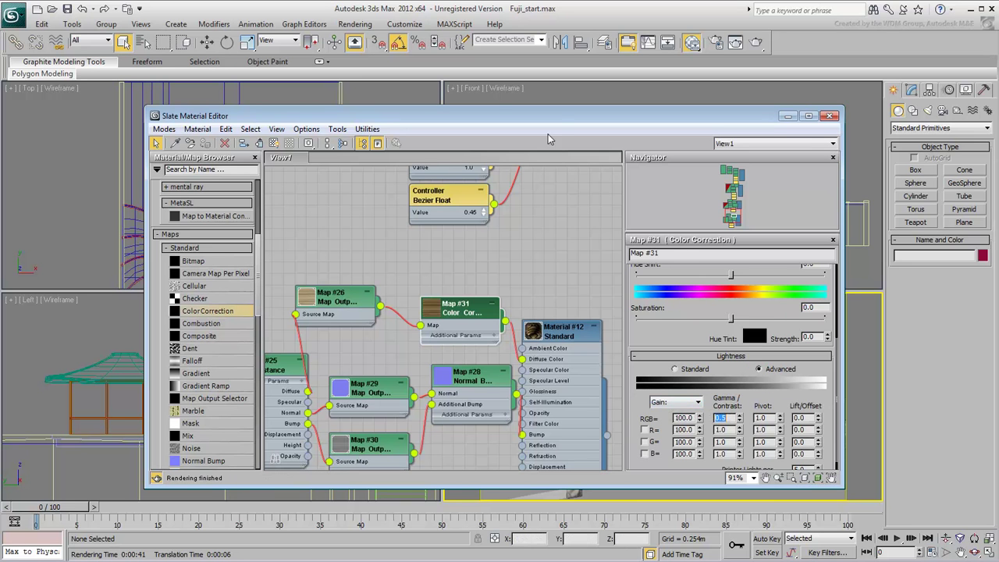
- Select the cane Substance map and show it shaded in the viewport
{"action": "left_click_drag", "start_coordinate": [554, 116], "coordinate": [402, 109]}
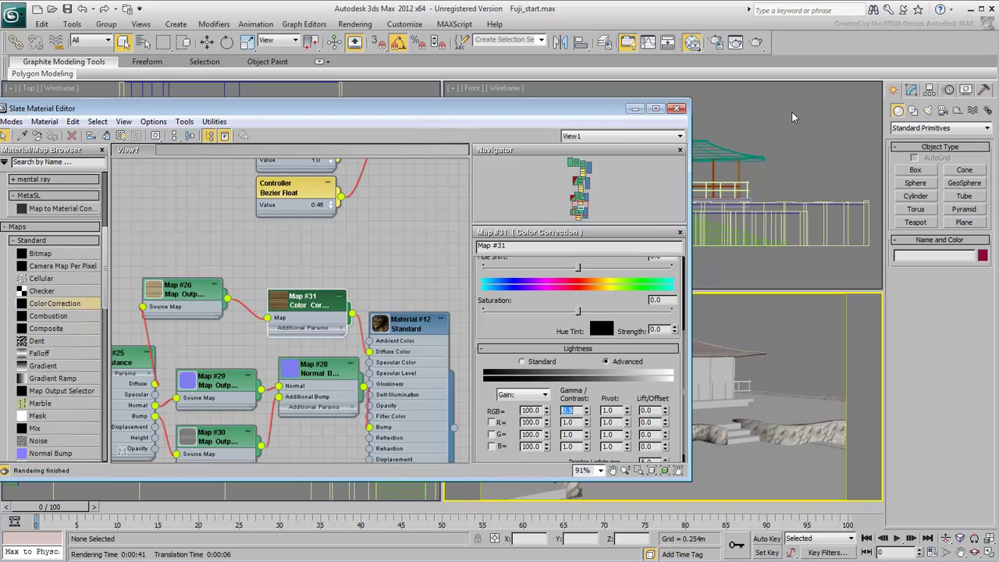
{"action": "left_click", "coordinate": [126, 359]}
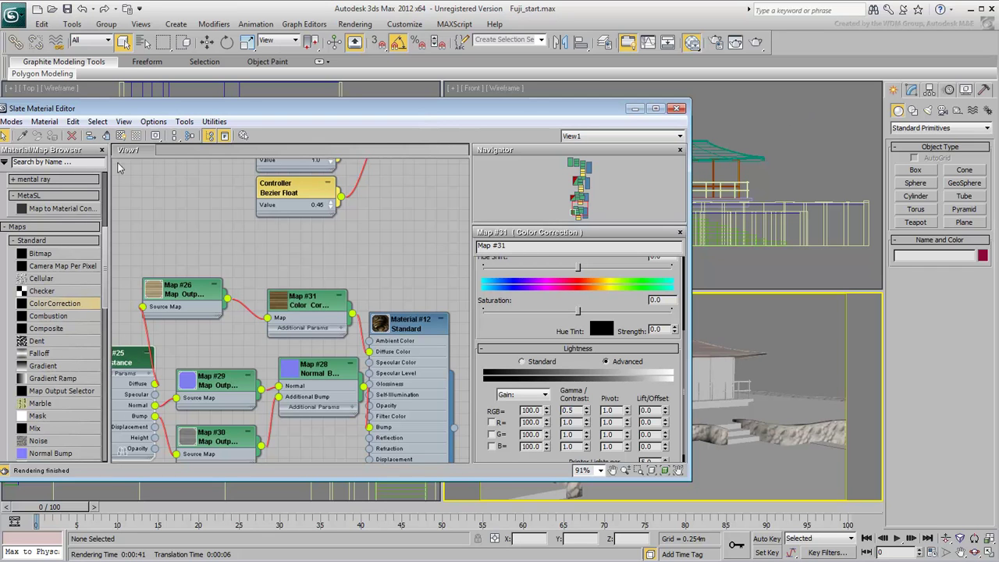
{"action": "left_click", "coordinate": [120, 136]}
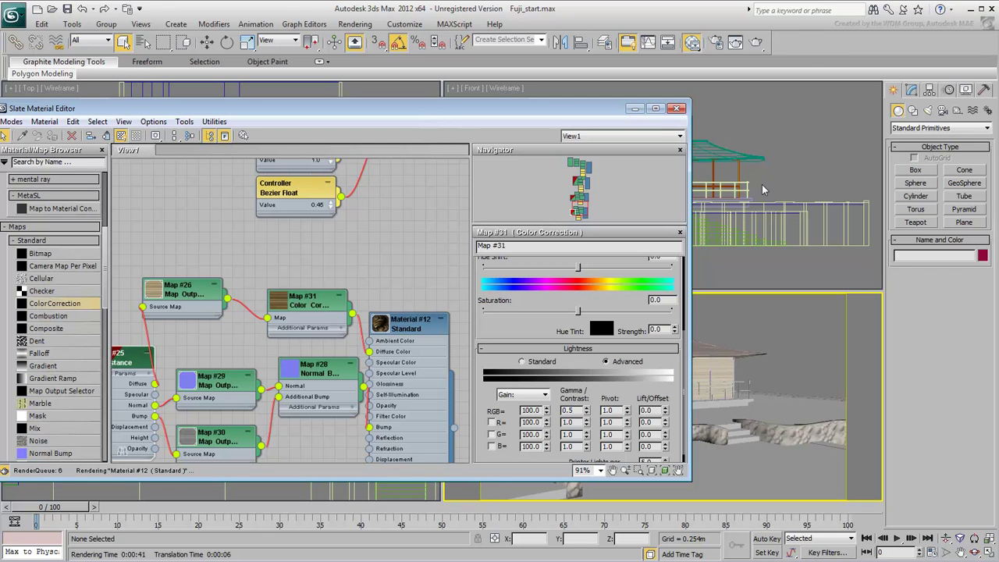
- Render the Camera001 view to check the cane walls, and re-render it to check the other materials applied to the temple
{"action": "left_click", "coordinate": [756, 42]}
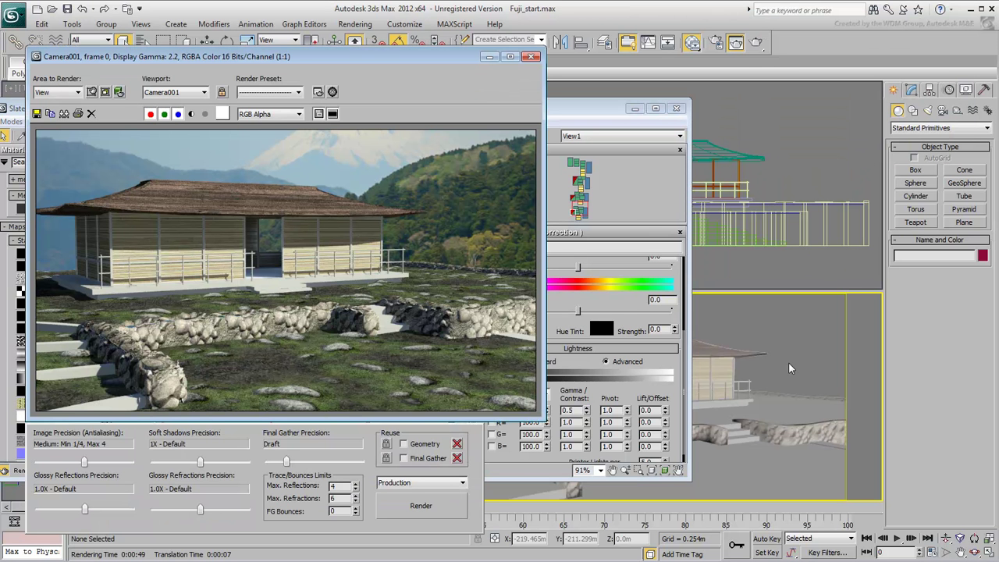
{"action": "left_click", "coordinate": [421, 505]}
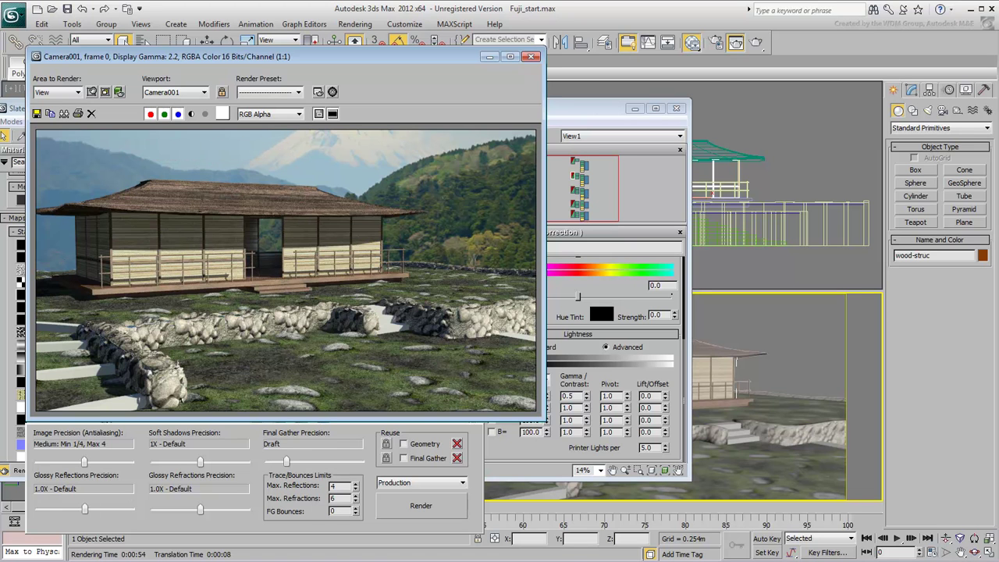
{"action": "left_click", "coordinate": [421, 505]}
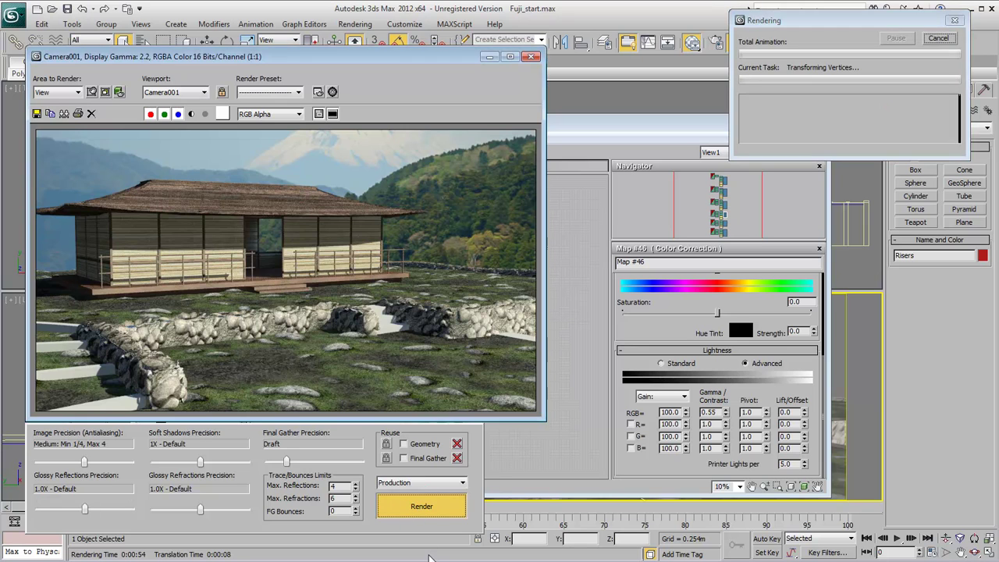